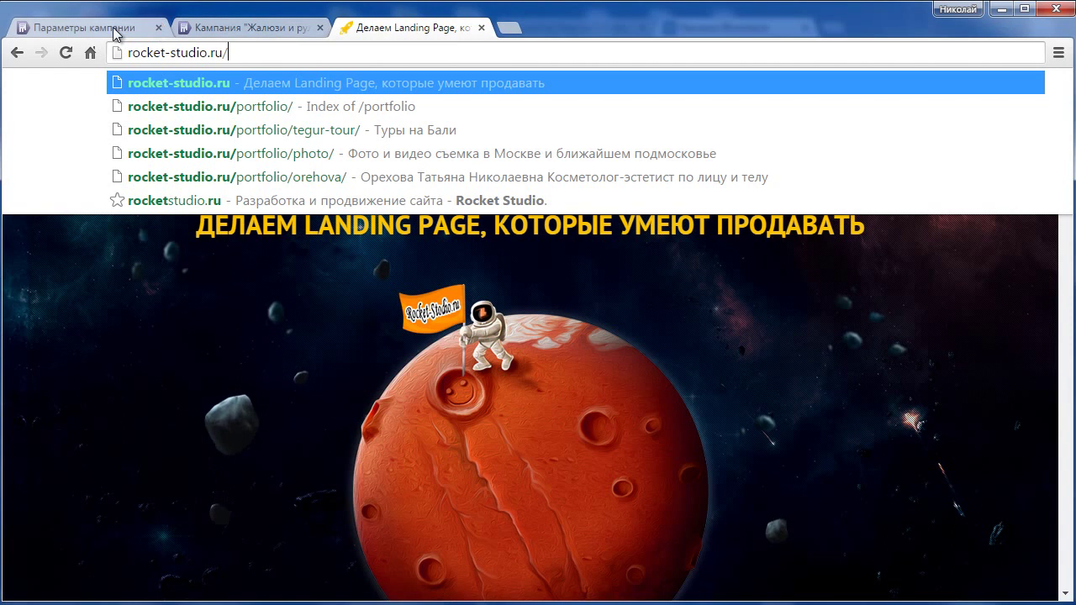
Open the help for "Разметка ссылок для Метрики" and copy the sample link's parameter ?yclid=123456
left_click(200, 384)
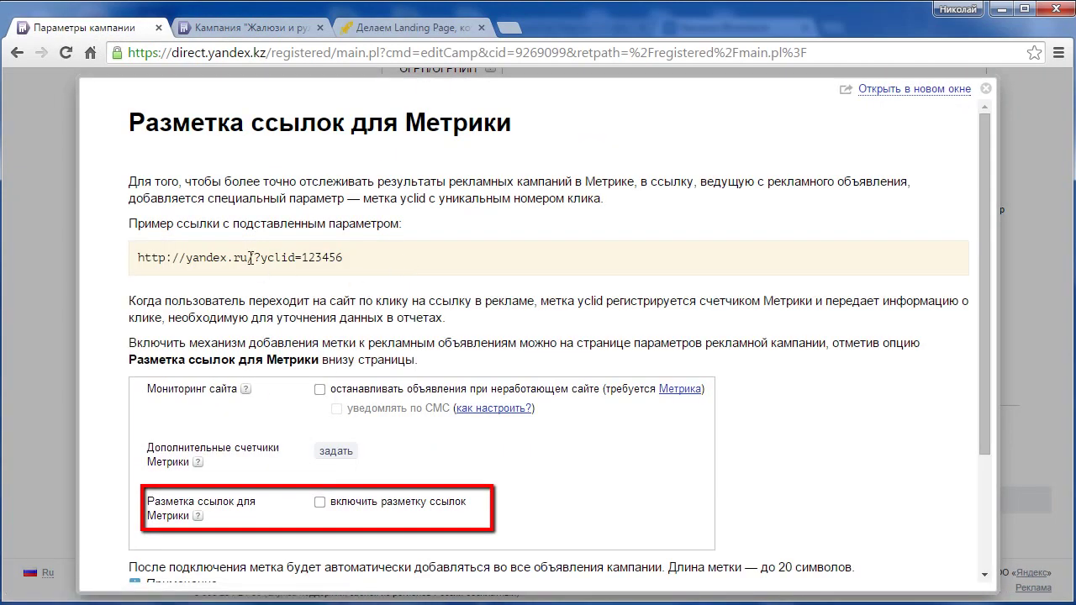
left_click_drag(254, 257, 342, 256)
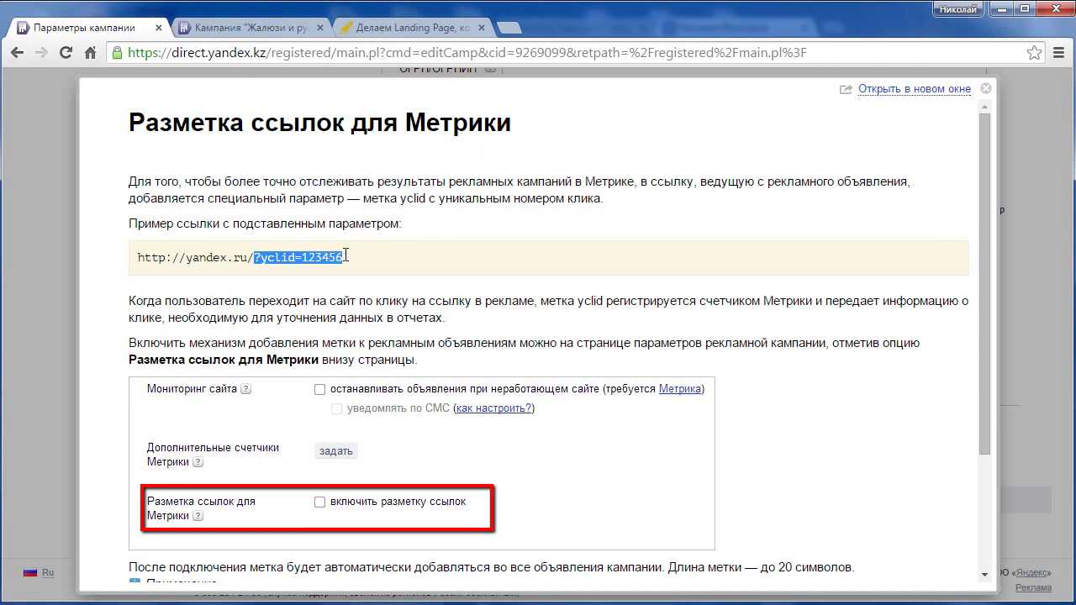
left_click(985, 89)
left_click(200, 384)
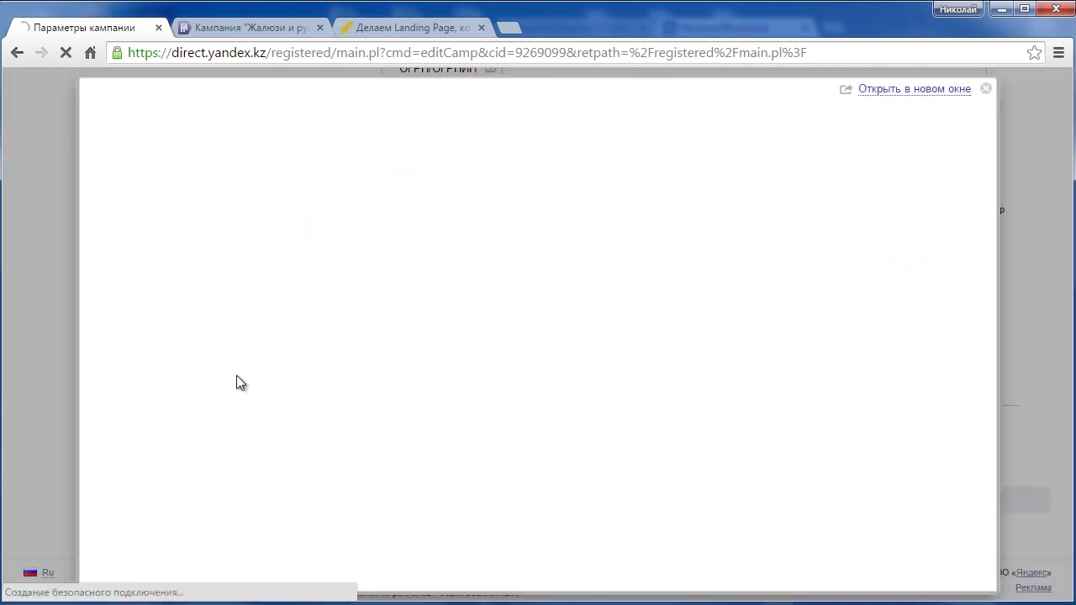
left_click_drag(254, 257, 344, 257)
key("ctrl+c")
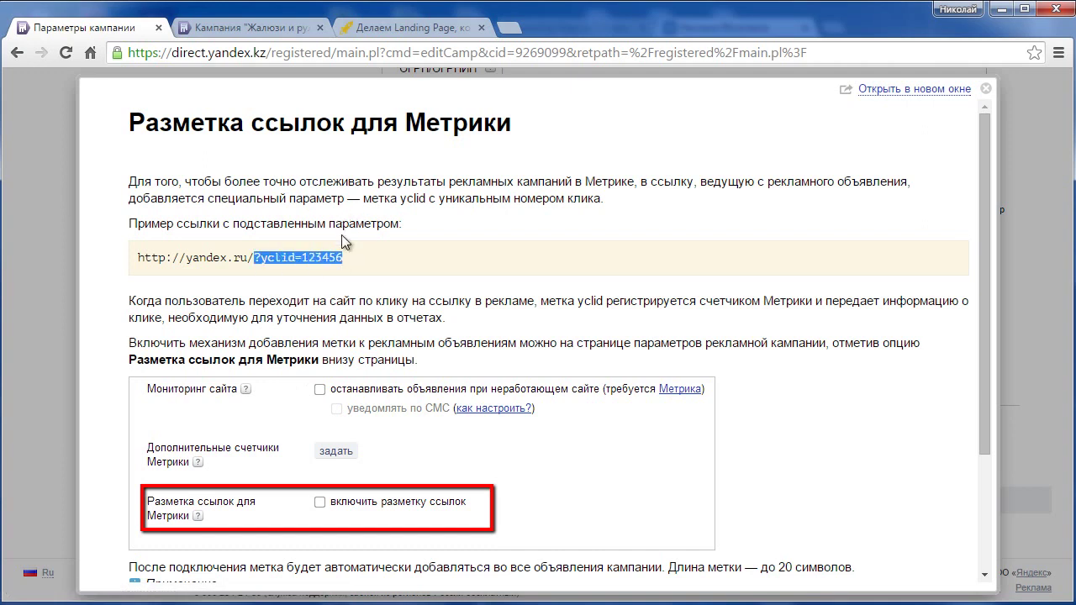
Append the copied ?yclid=123456 parameter to the rocket-studio.ru address and load the page
left_click(403, 28)
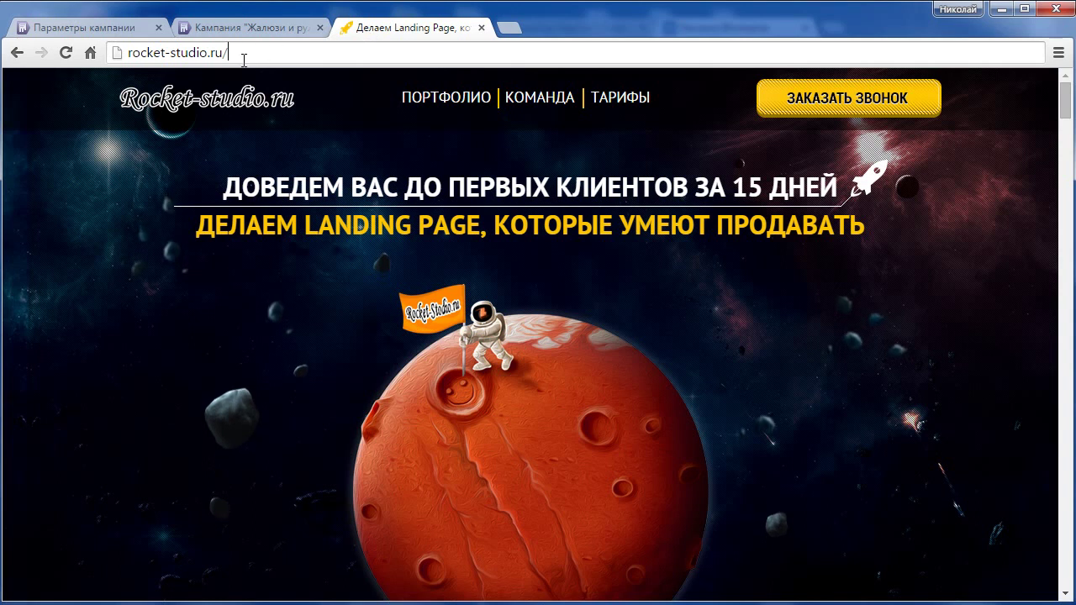
key("ctrl+v")
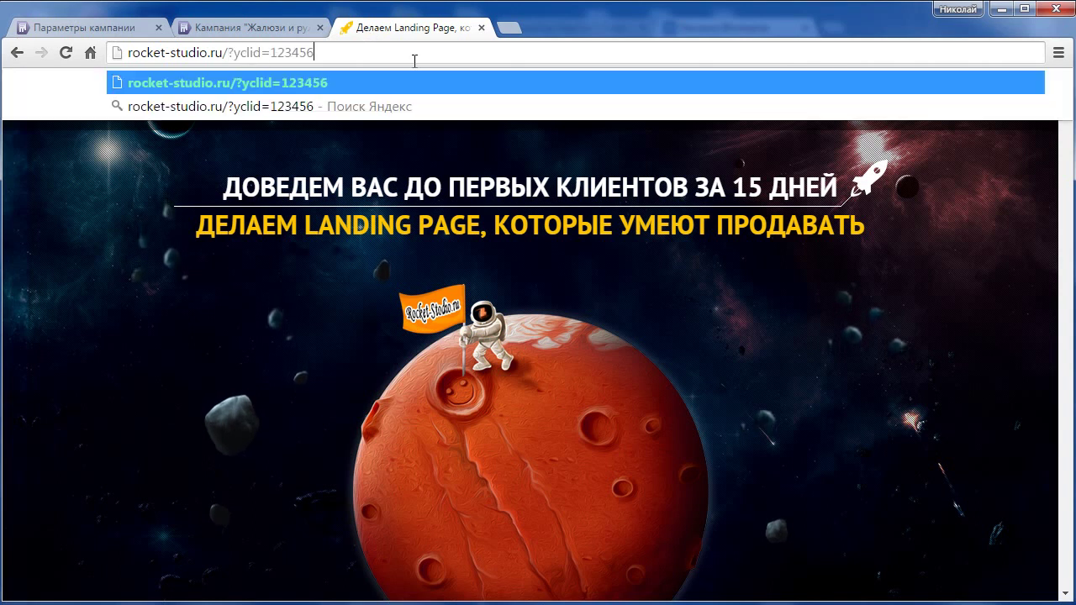
key("Return")
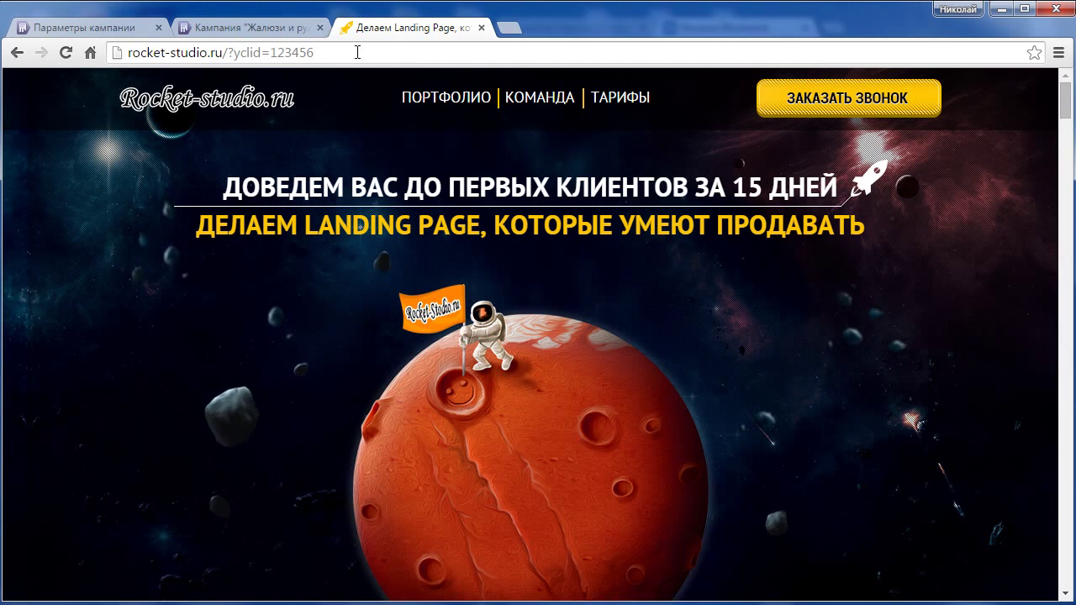
Close the link tagging help in the campaign settings and select ?yclid=123456 in the rocket-studio.ru address to examine it
left_click(84, 28)
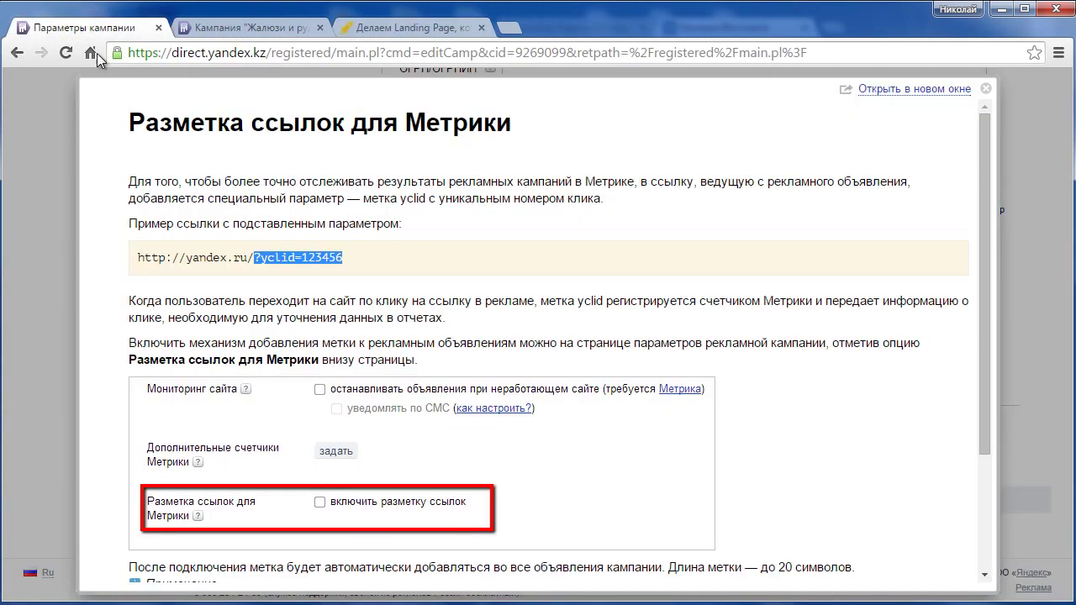
left_click(985, 88)
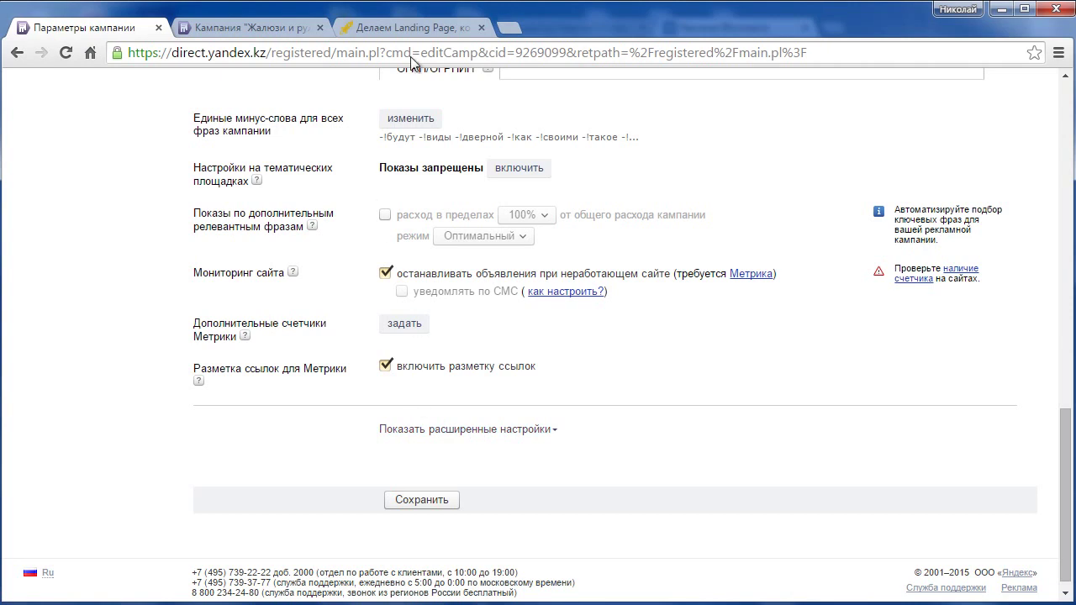
left_click(404, 28)
left_click_drag(228, 52, 313, 52)
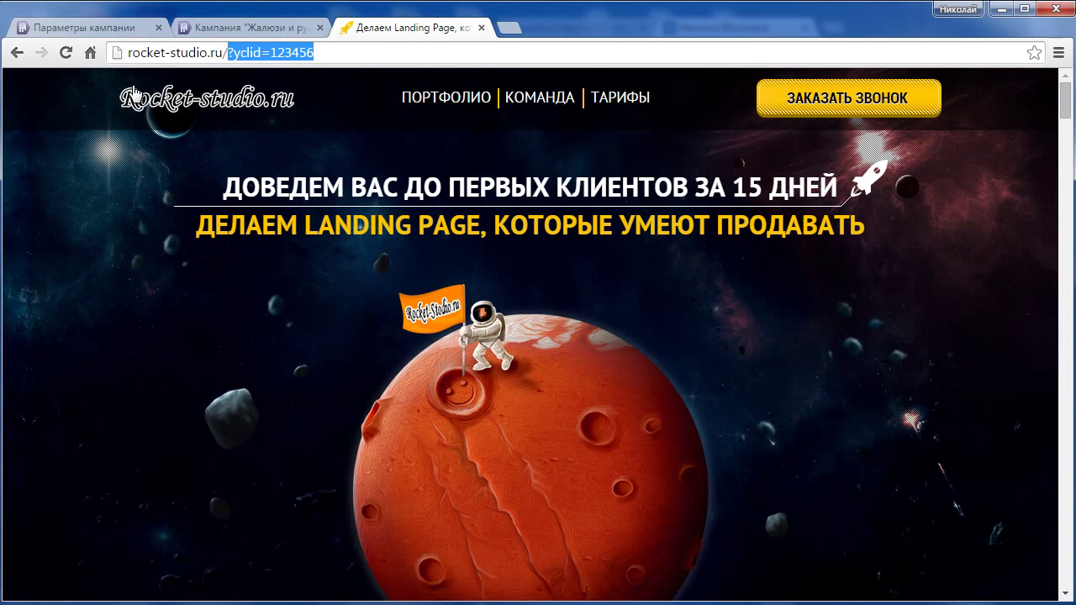
Return to the campaign parameters and expand the advanced settings below the link tagging option
left_click(100, 28)
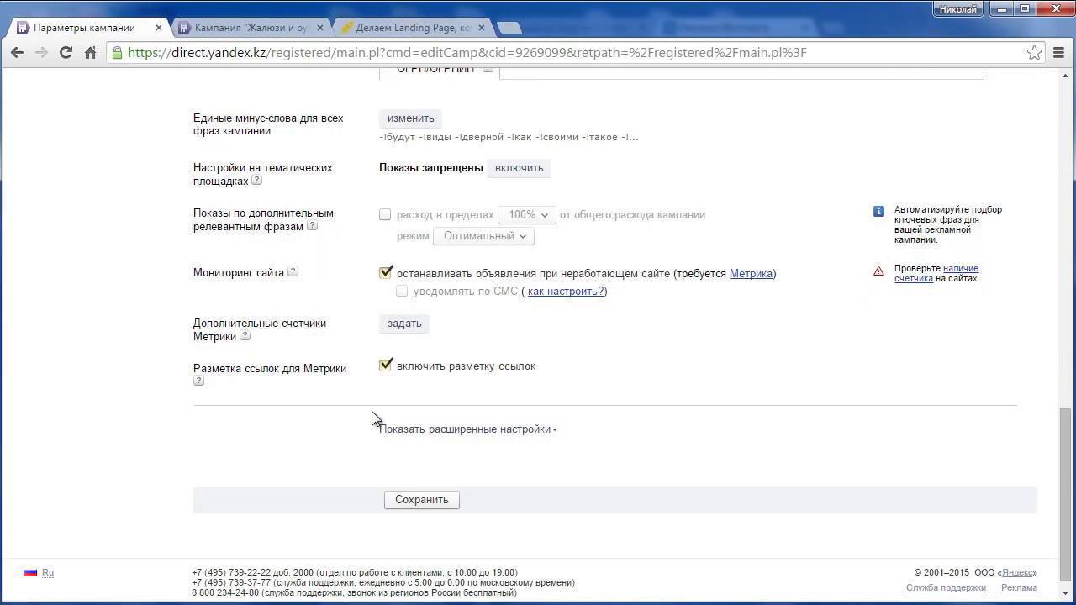
mouse_move(371, 418)
left_mouse_down()
mouse_move(450, 438)
mouse_move(582, 444)
left_mouse_up()
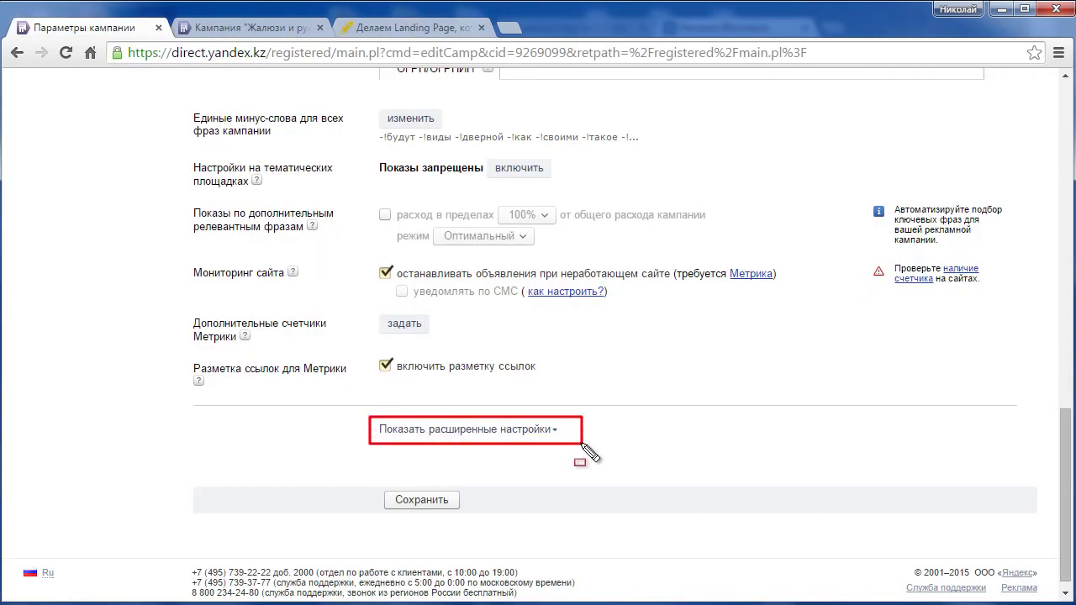
left_click(446, 431)
scroll(438, 409, "down", 2)
scroll(434, 395, "down", 1)
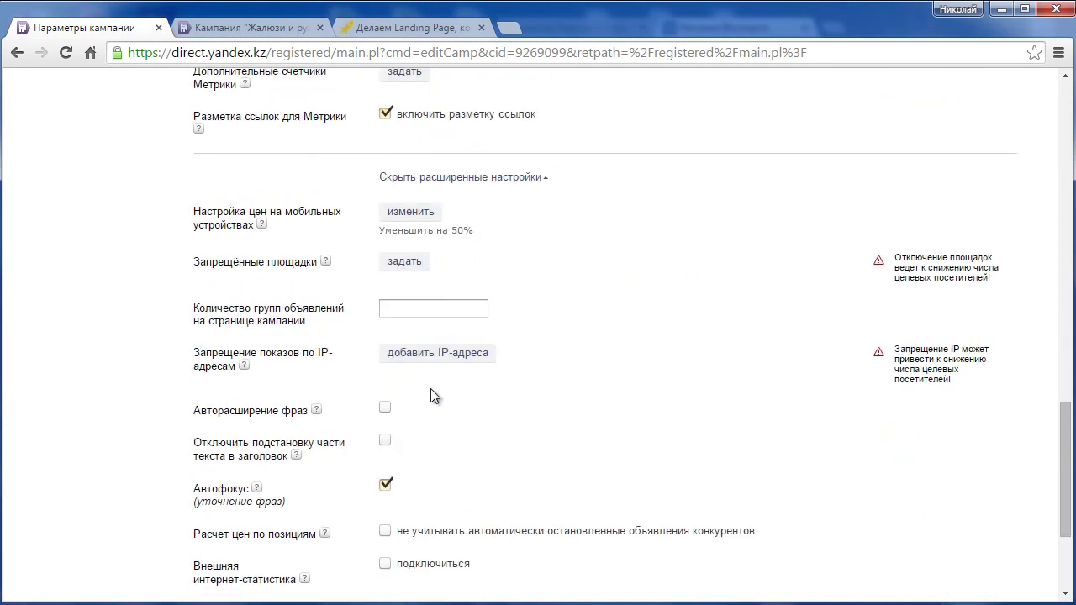
left_click_drag(178, 197, 353, 239)
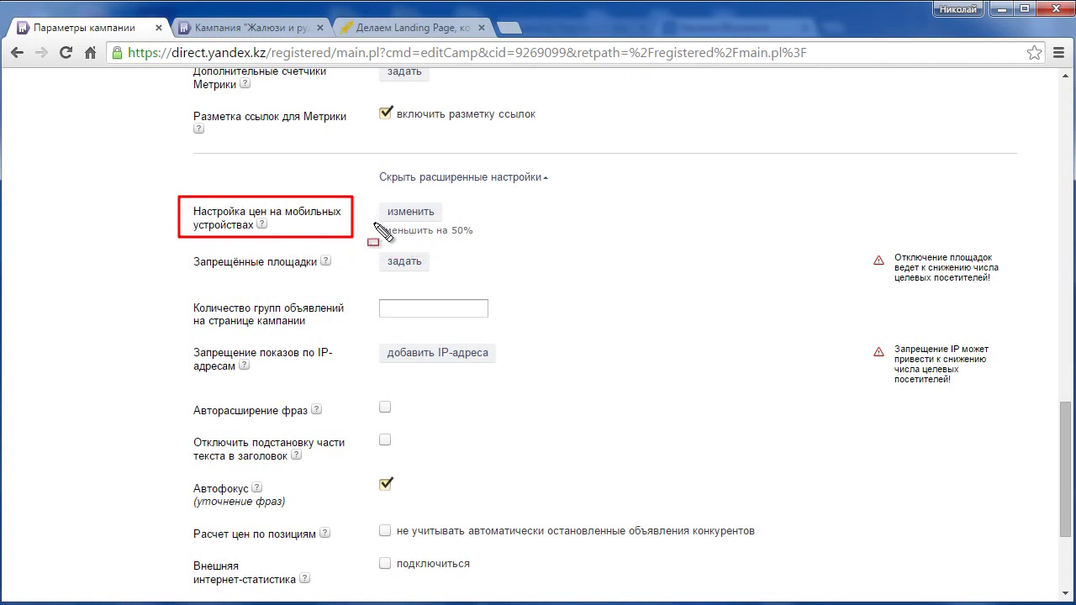
mouse_move(485, 200)
left_mouse_down()
mouse_move(428, 231)
mouse_move(373, 239)
left_mouse_up()
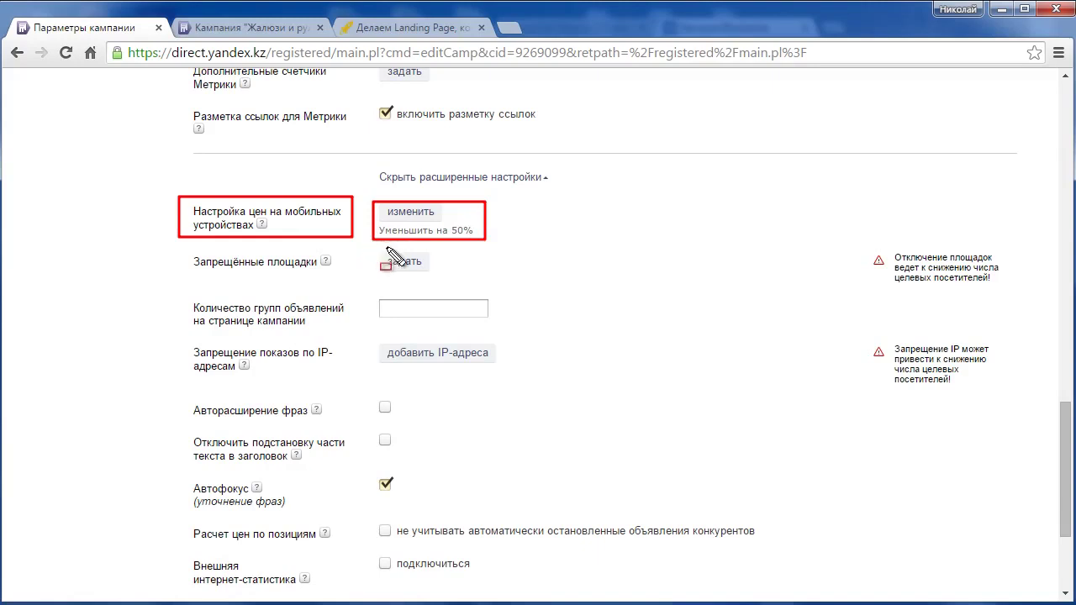
left_click_drag(368, 244, 494, 244)
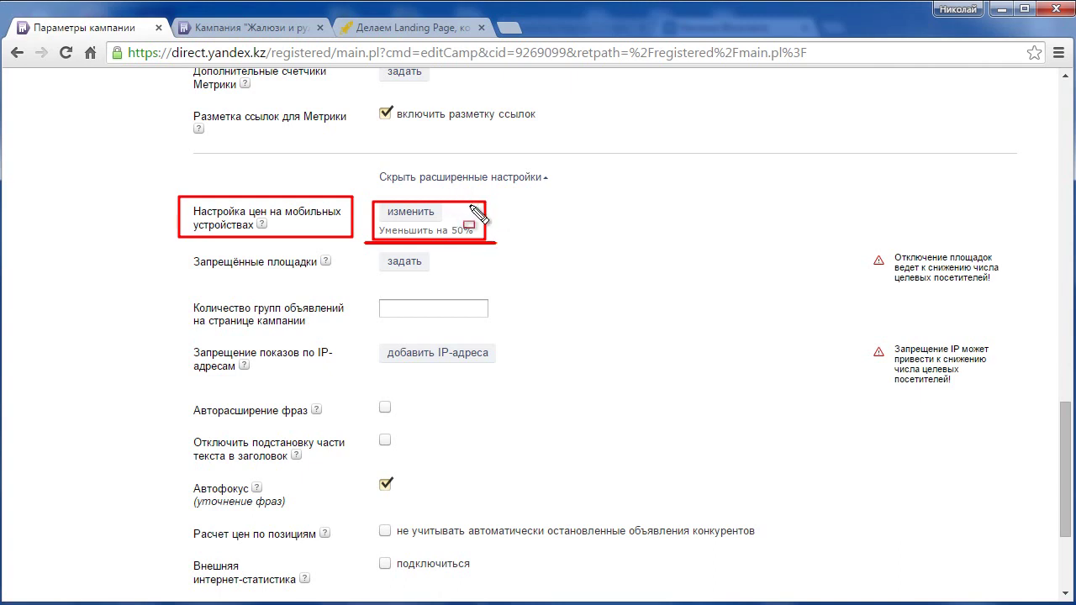
key("Escape")
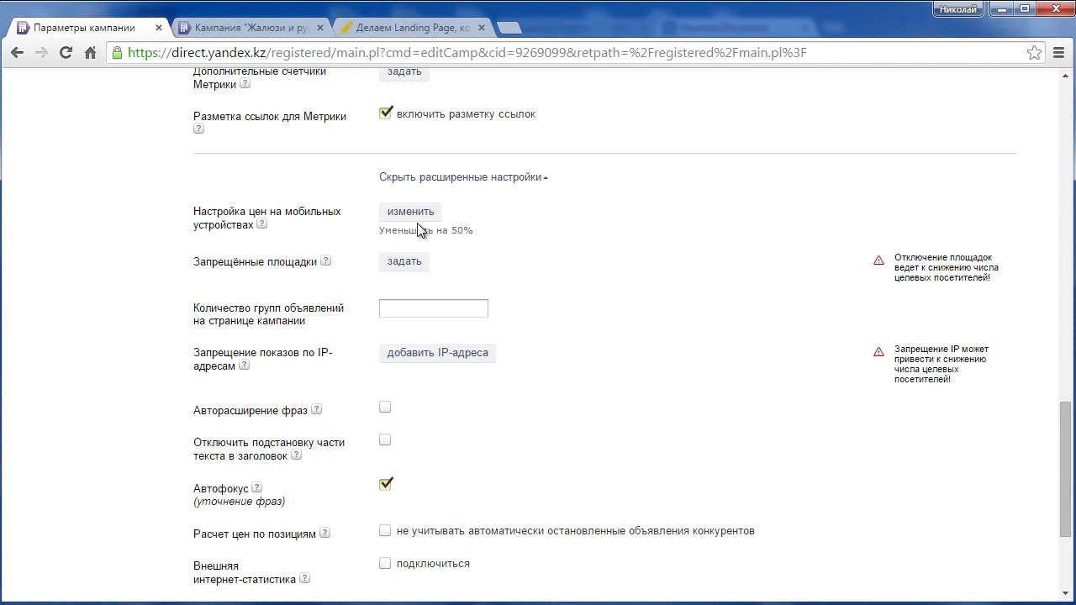
Set the price per click on mobile devices to "уменьшить" by 50% and save the setting
left_click(401, 215)
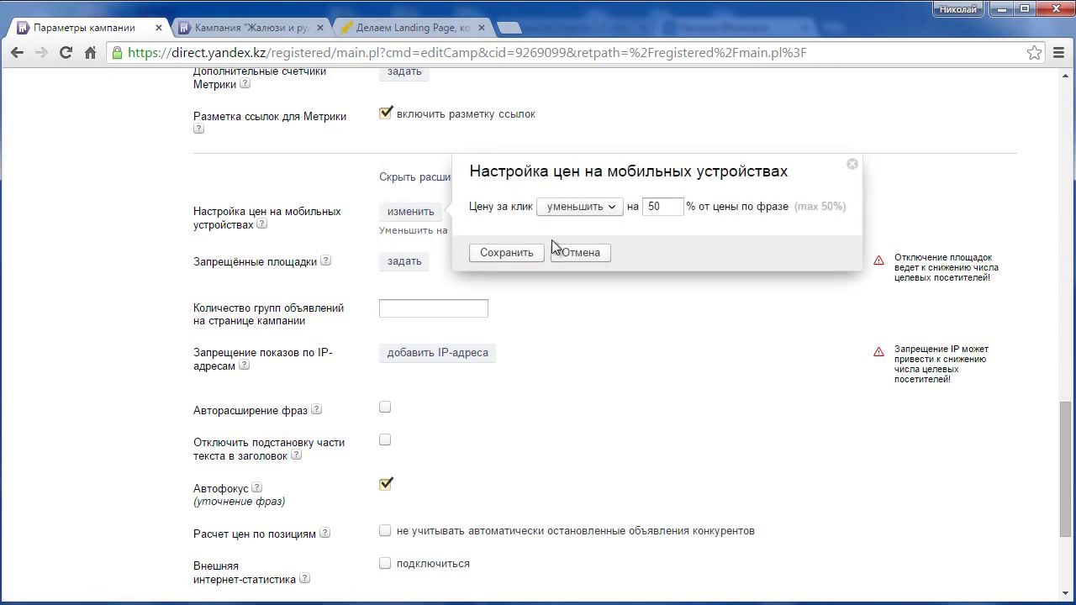
left_click(602, 210)
left_click(607, 243)
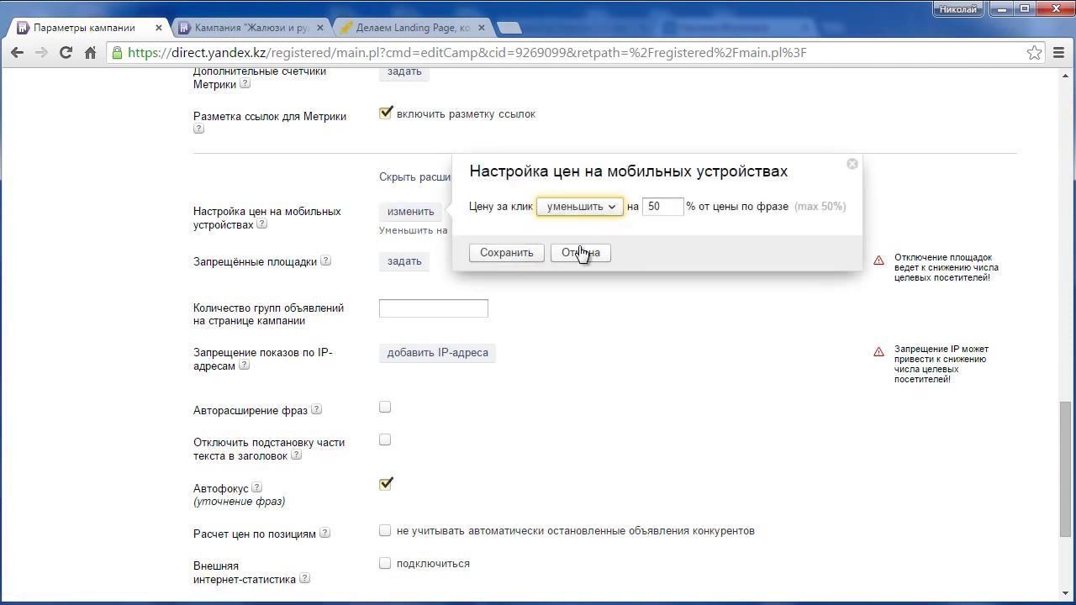
double_click(647, 206)
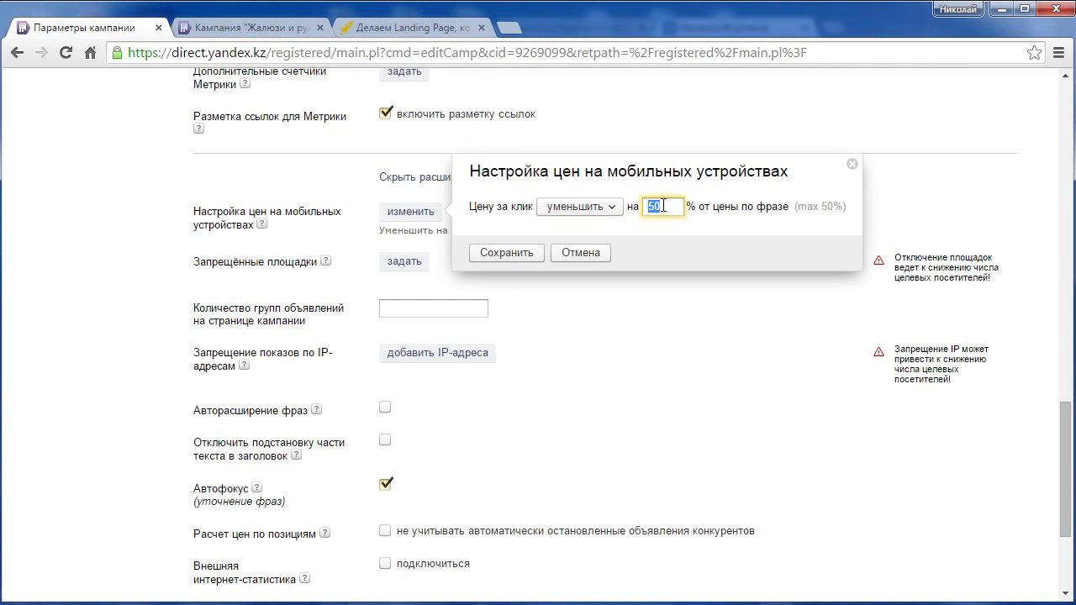
left_click(510, 255)
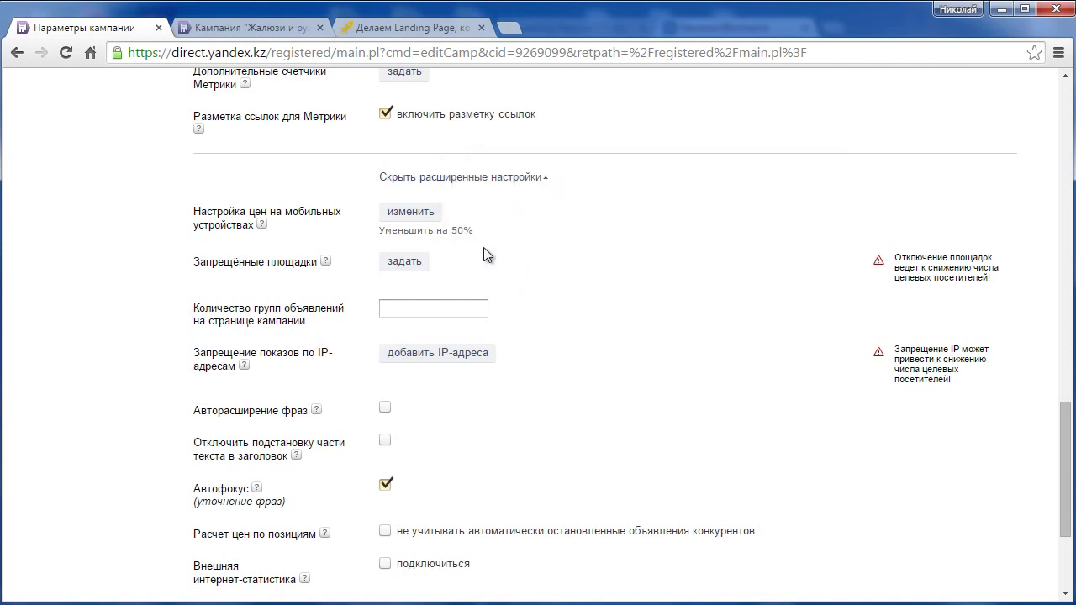
mouse_move(371, 194)
left_mouse_down()
mouse_move(388, 214)
mouse_move(510, 239)
left_mouse_up()
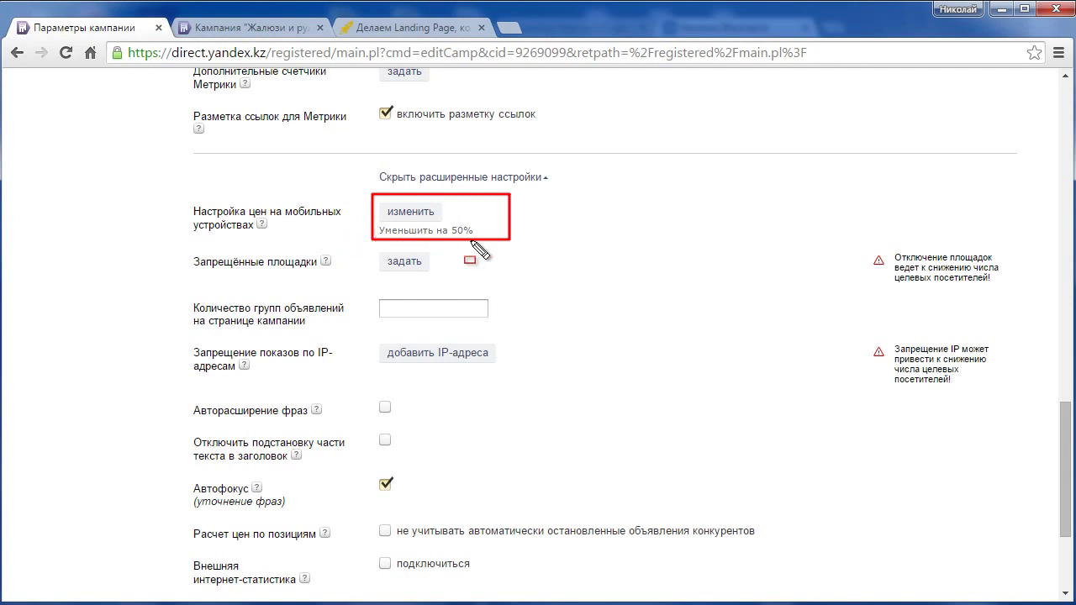
left_click_drag(366, 242, 523, 244)
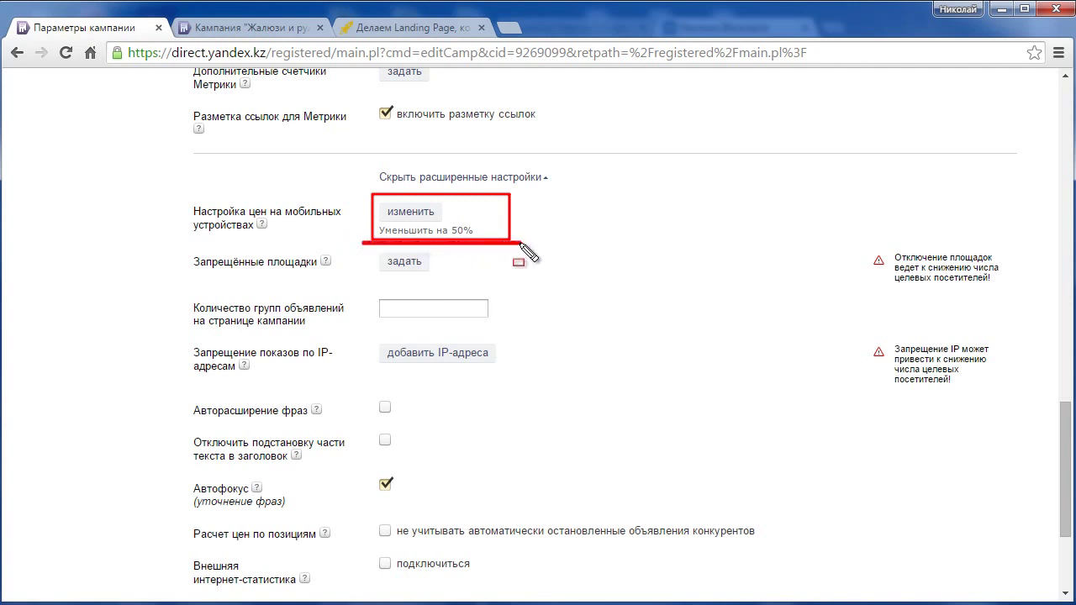
key("Escape")
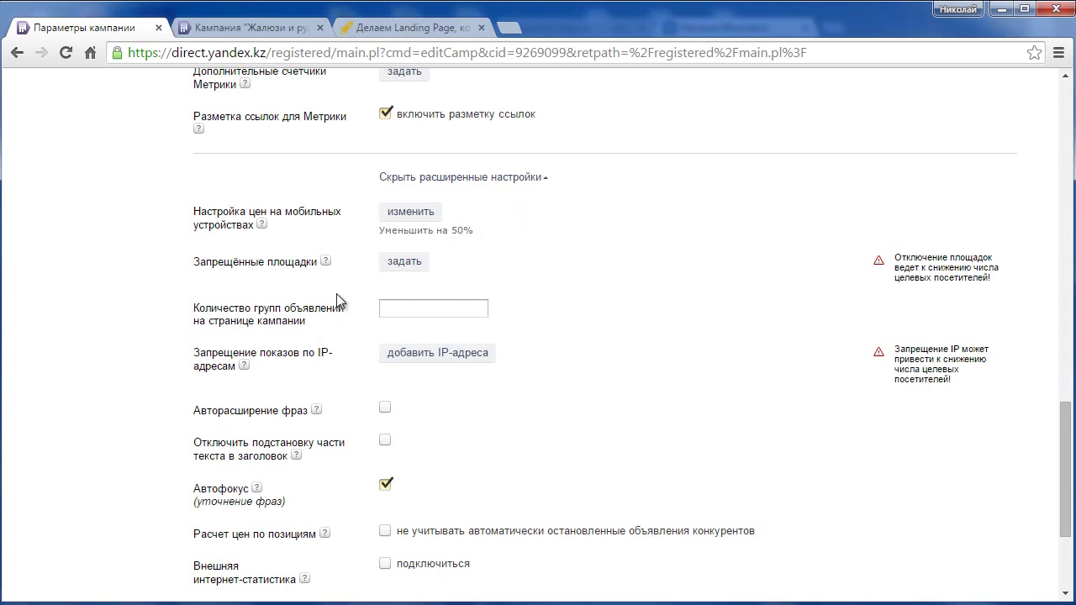
Examine the "Авторасширение фраз" option and compare it with the "Показы по дополнительным релевантным фразам" setting
scroll(336, 302, "down", 1)
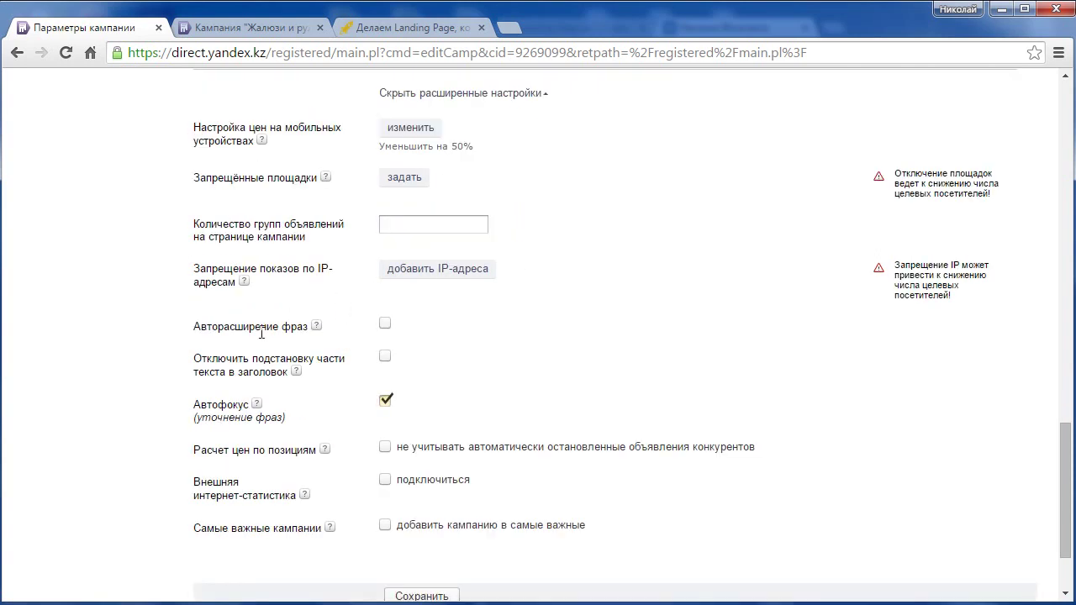
left_click_drag(191, 316, 332, 334)
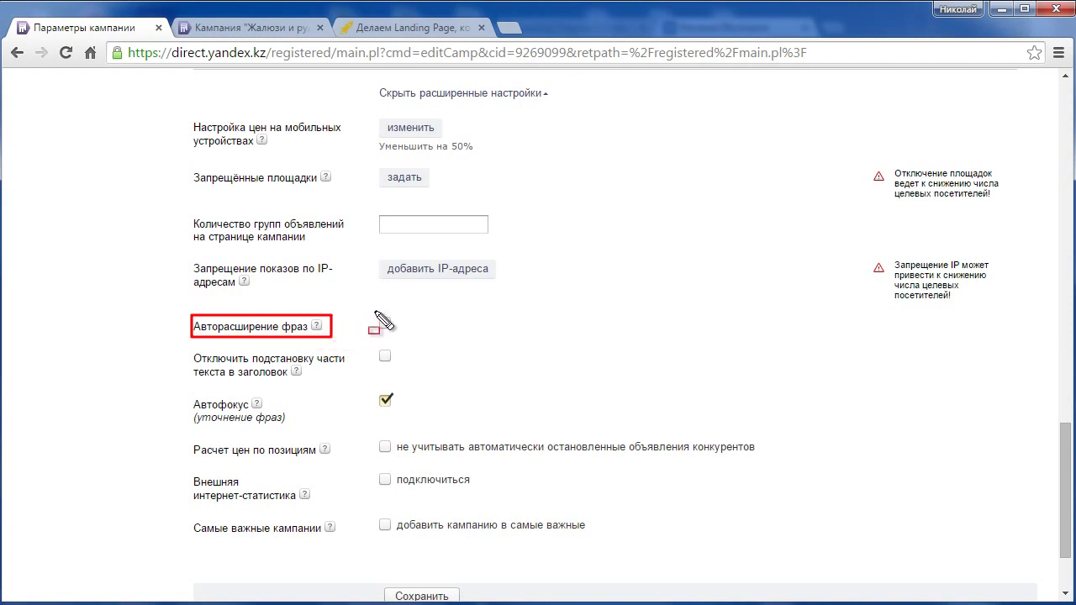
left_click_drag(373, 310, 397, 333)
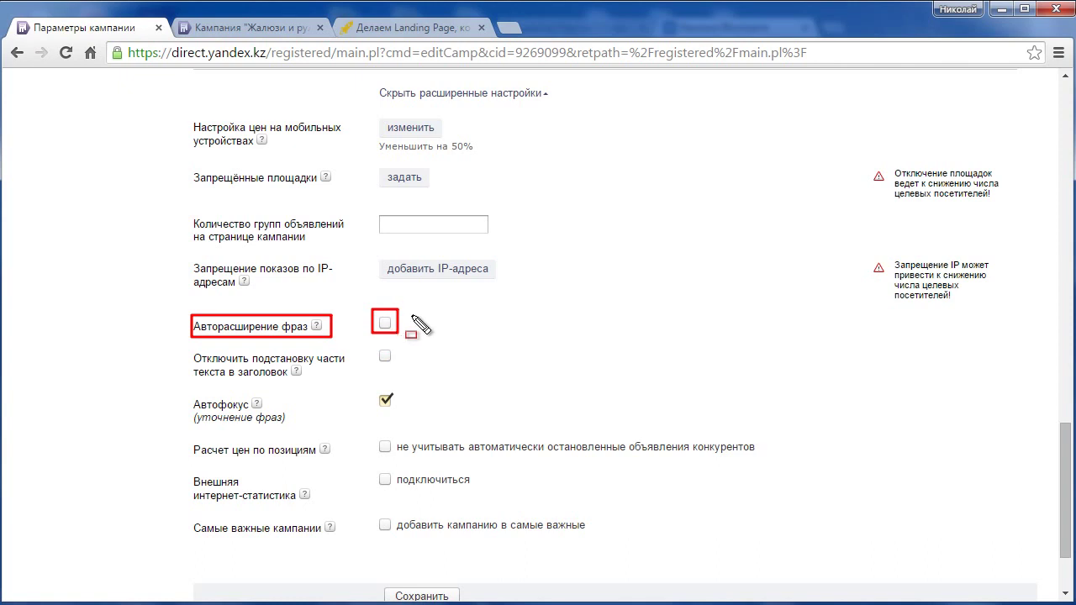
left_click_drag(380, 317, 393, 329)
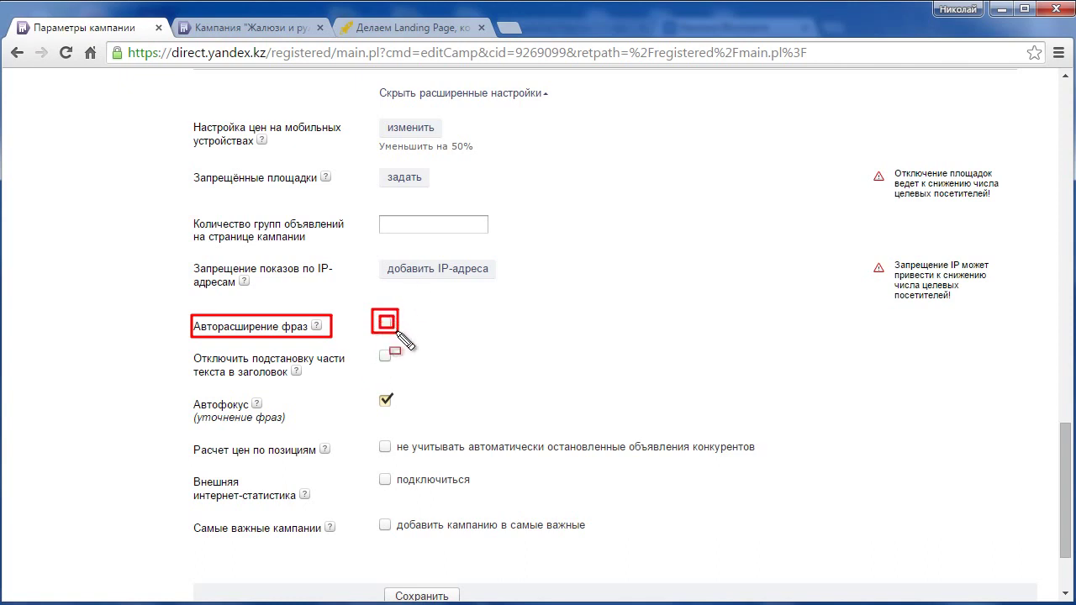
key("Escape")
mouse_move(327, 306)
left_mouse_down()
mouse_move(313, 339)
mouse_move(182, 341)
left_mouse_up()
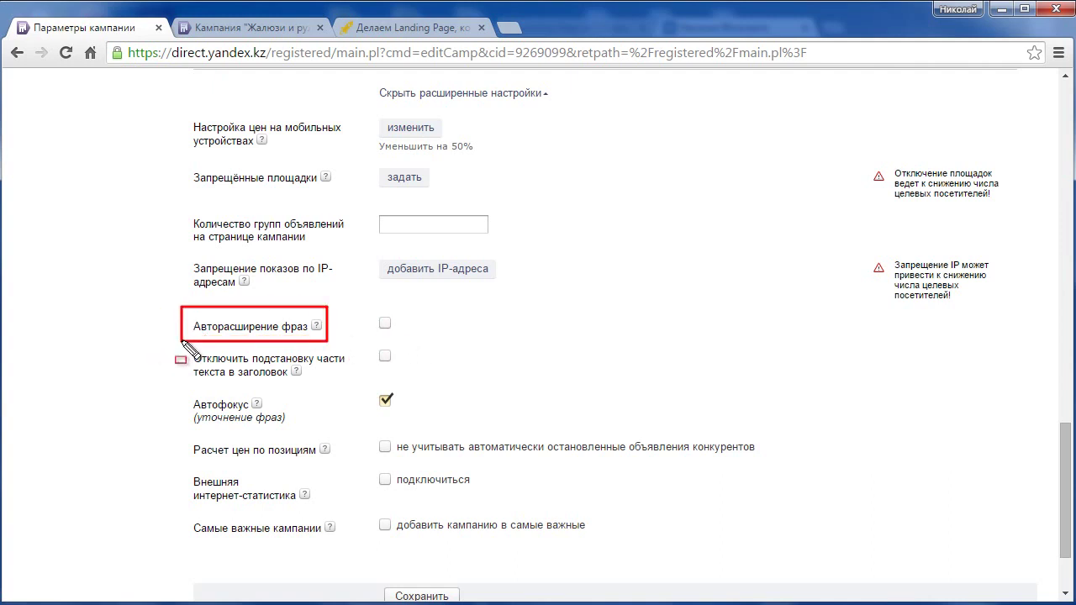
key("Escape")
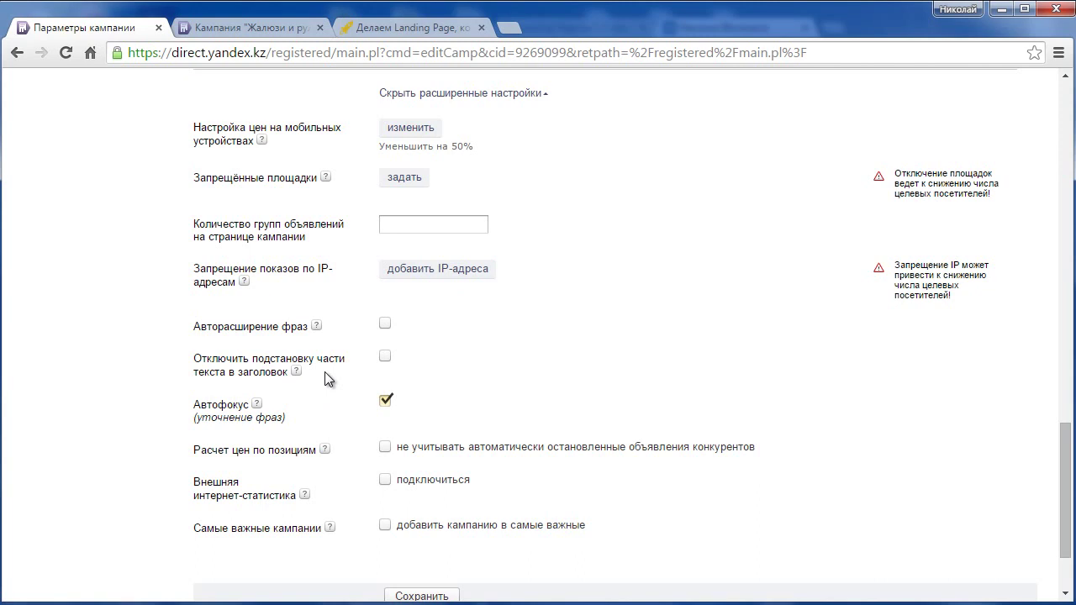
scroll(324, 372, "up", 4)
key("ctrl+2")
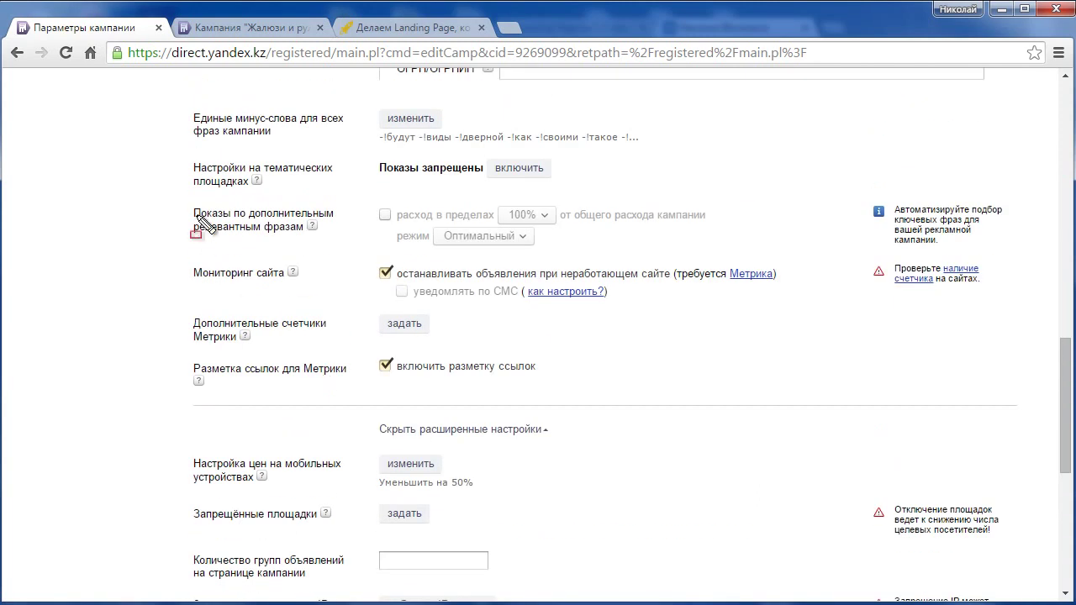
mouse_move(190, 204)
left_mouse_down()
mouse_move(271, 235)
mouse_move(340, 236)
left_mouse_up()
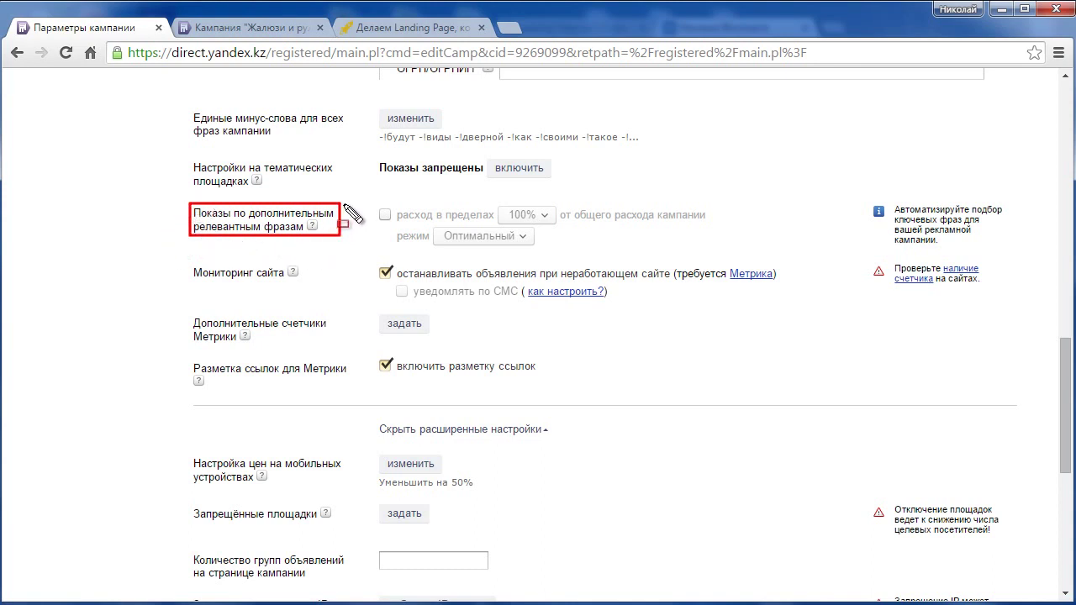
mouse_move(347, 200)
left_mouse_down()
mouse_move(307, 246)
mouse_move(187, 240)
left_mouse_up()
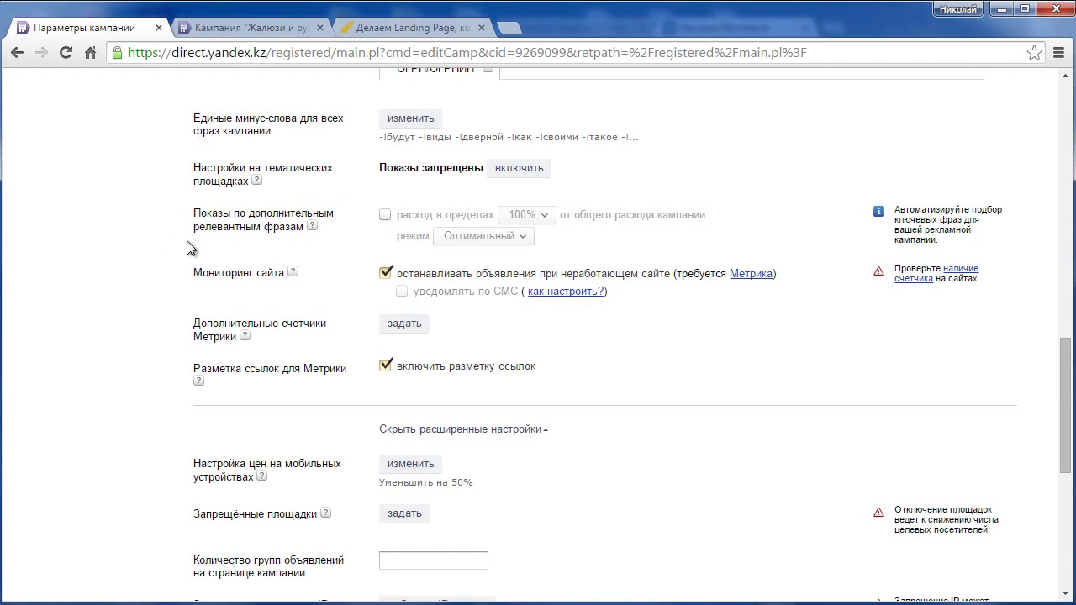
scroll(185, 263, "down", 4)
mouse_move(183, 312)
left_mouse_down()
mouse_move(272, 340)
mouse_move(331, 340)
left_mouse_up()
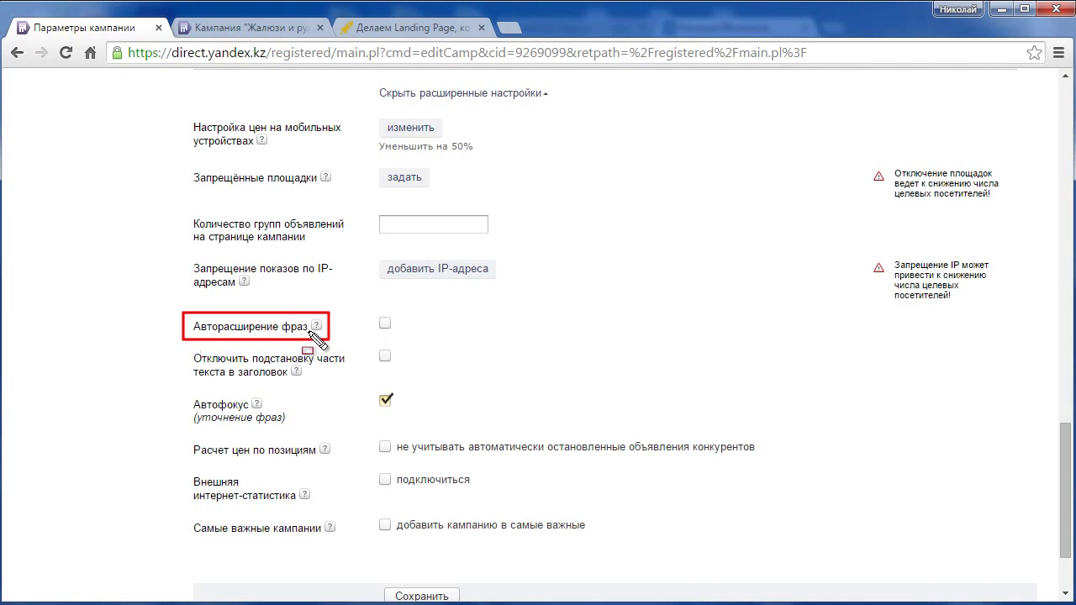
left_click_drag(374, 314, 396, 333)
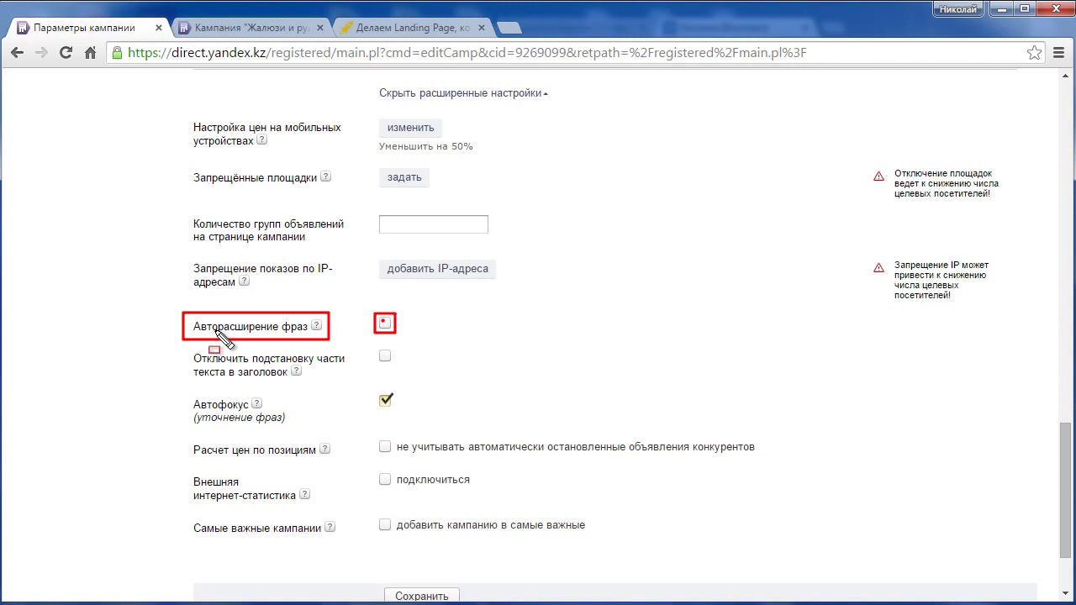
Examine the "Отключить подстановку части текста в заголовок" option in the advanced settings
key("e")
mouse_move(190, 352)
left_mouse_down()
mouse_move(233, 377)
mouse_move(352, 383)
left_mouse_up()
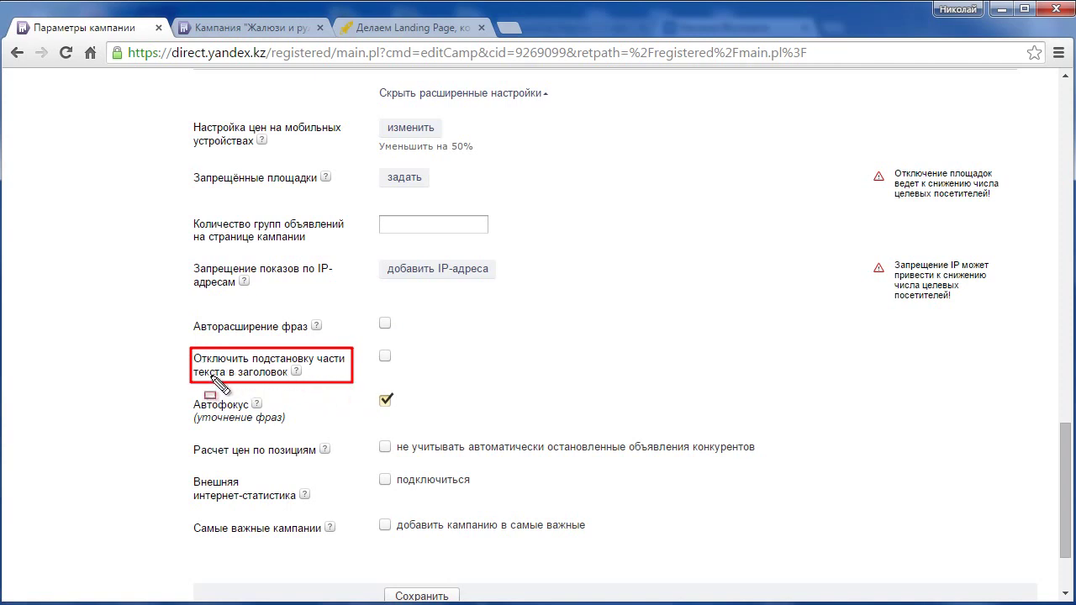
left_click_drag(202, 377, 271, 377)
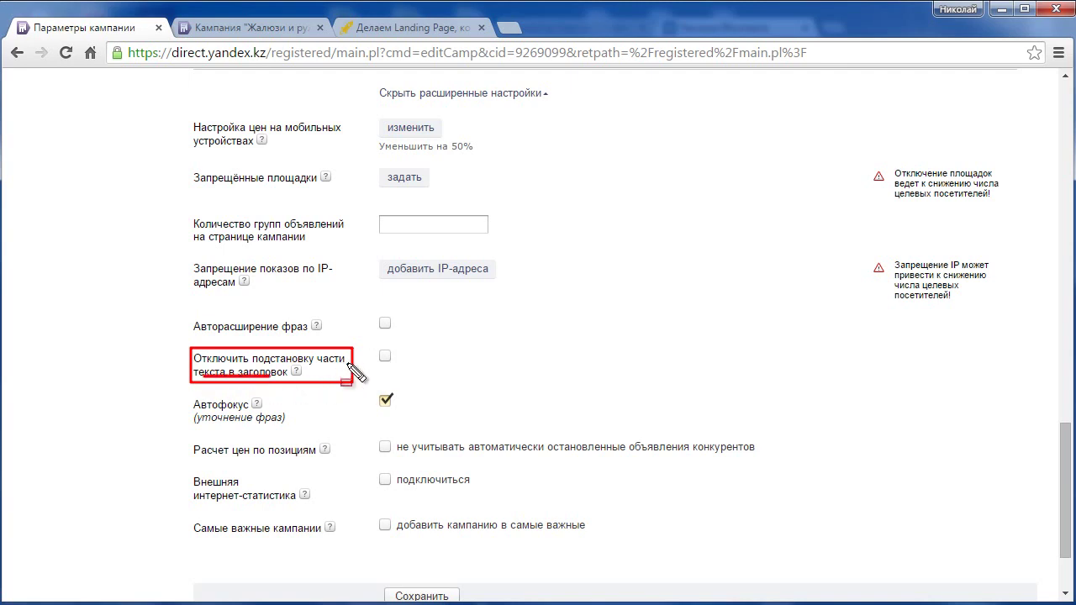
Look through the ad groups of the blinds campaign and inspect the phrase "шторы жалюзи" in the "Рулонные шторы и жалюзи" group
left_click(276, 28)
scroll(227, 303, "down", 10)
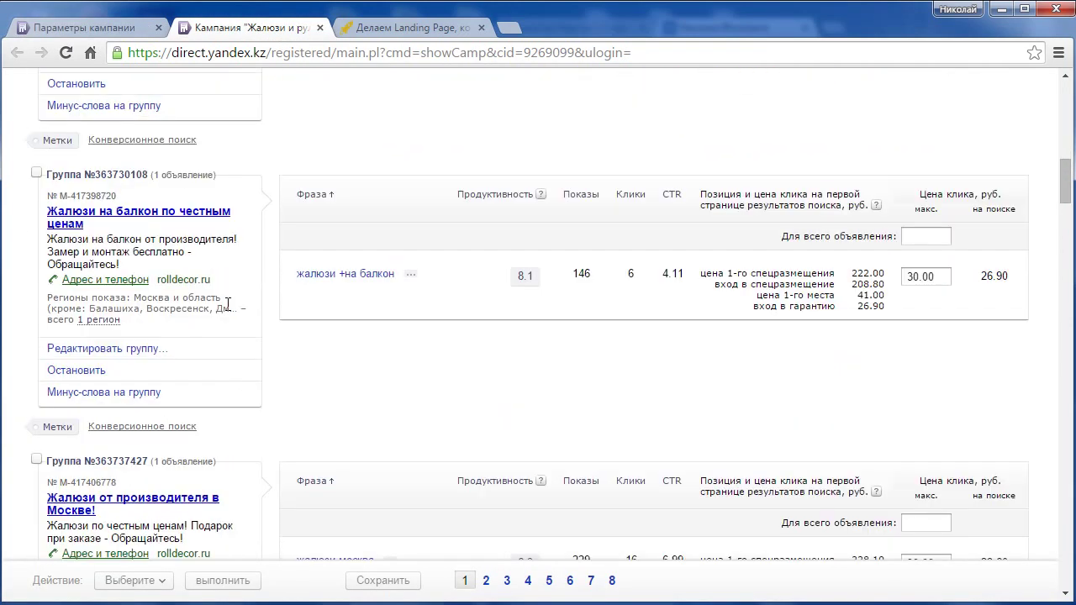
scroll(227, 304, "down", 3)
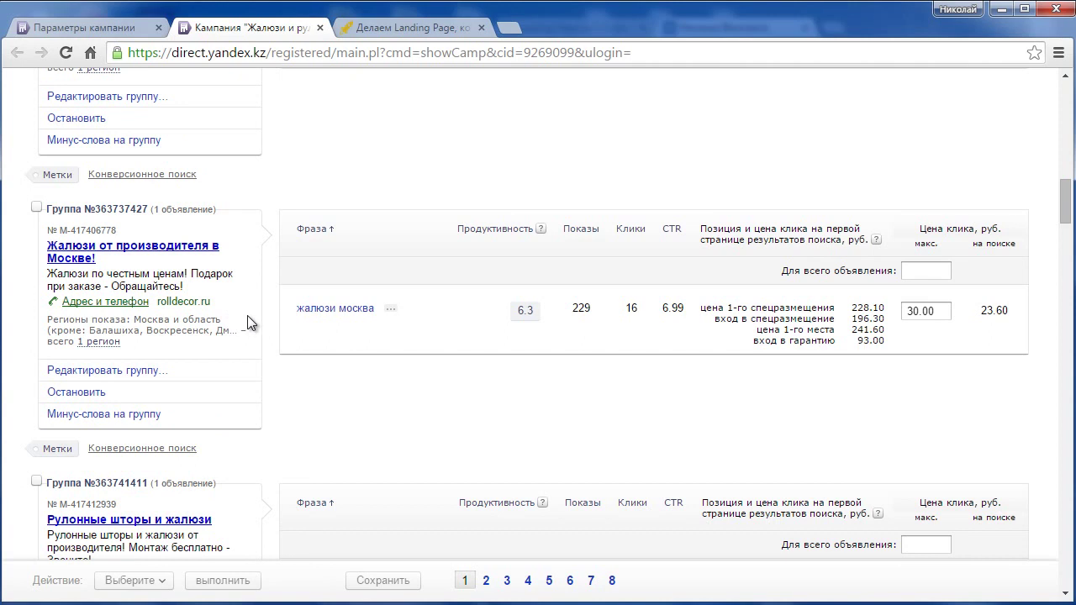
scroll(284, 320, "down", 4)
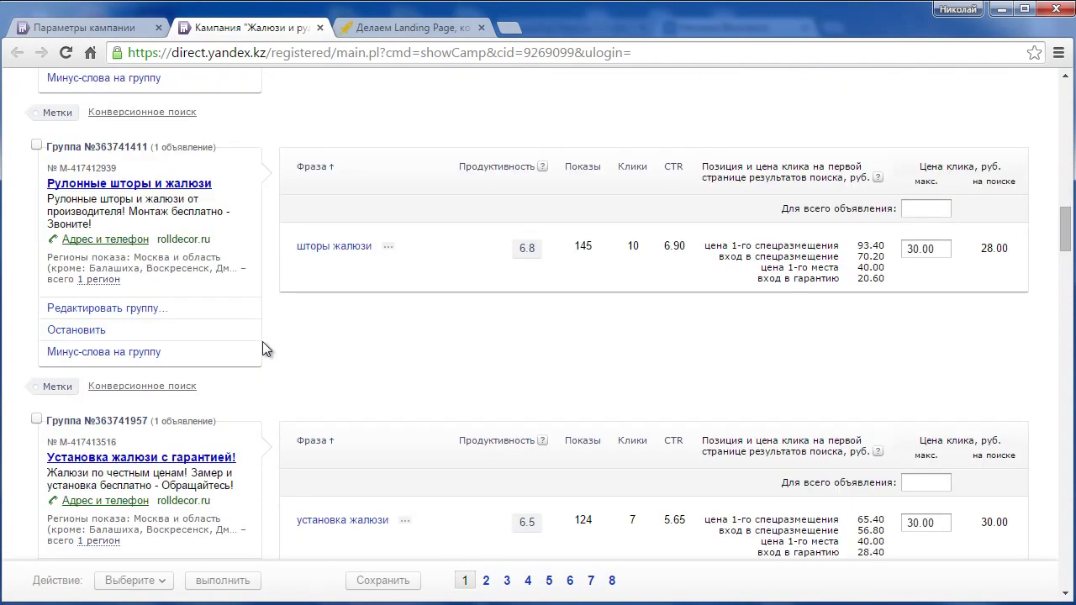
left_click(327, 252)
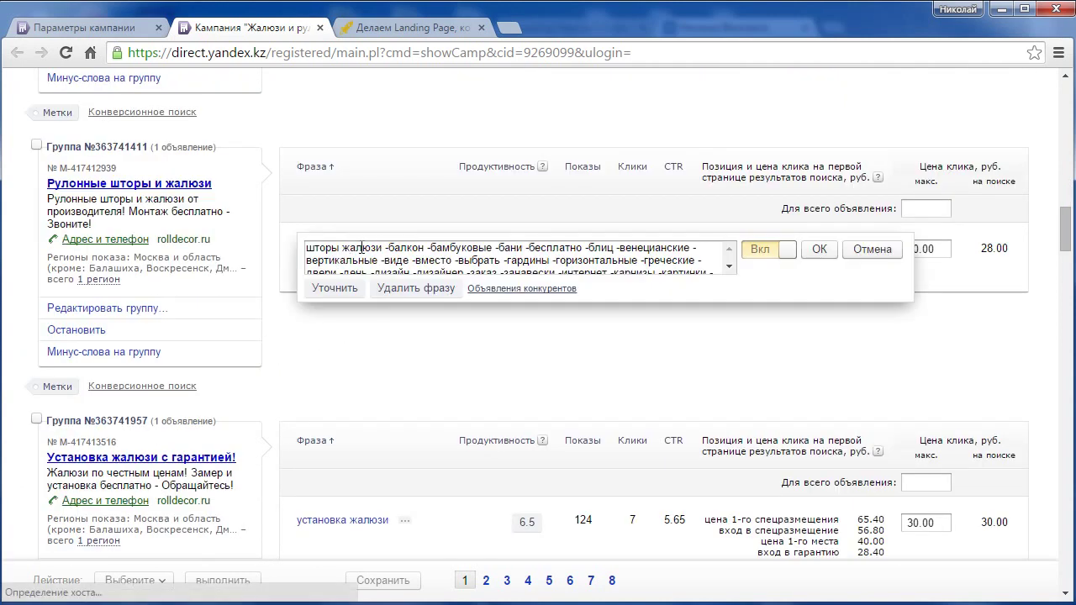
left_click_drag(385, 247, 330, 247)
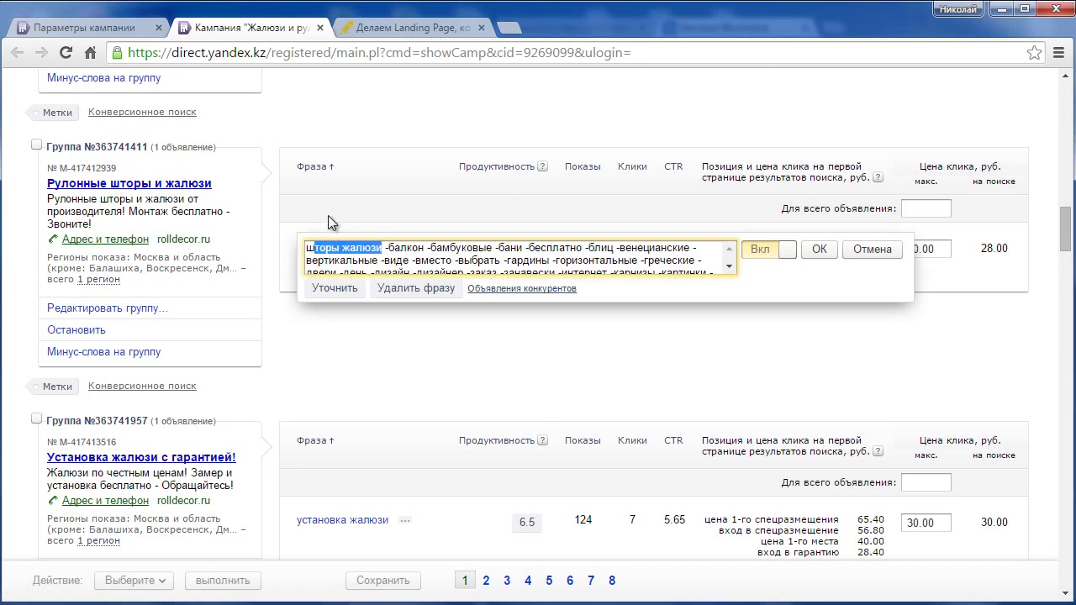
scroll(326, 252, "down", 5)
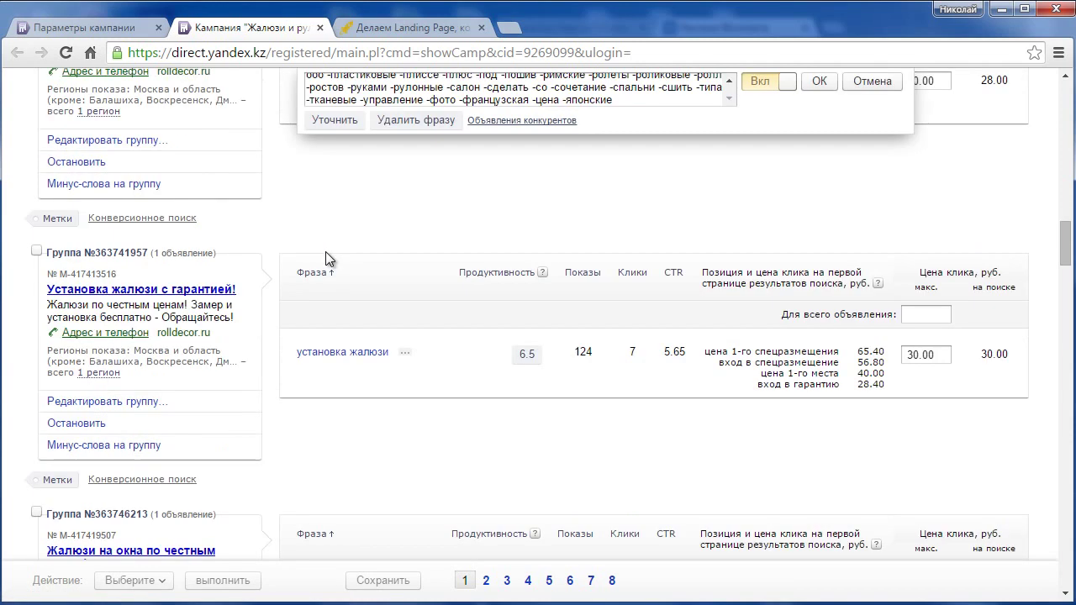
Copy the key phrase "установка жалюзи" without its minus words from the "Установка жалюзи с гарантией!" ad group
left_click(339, 356)
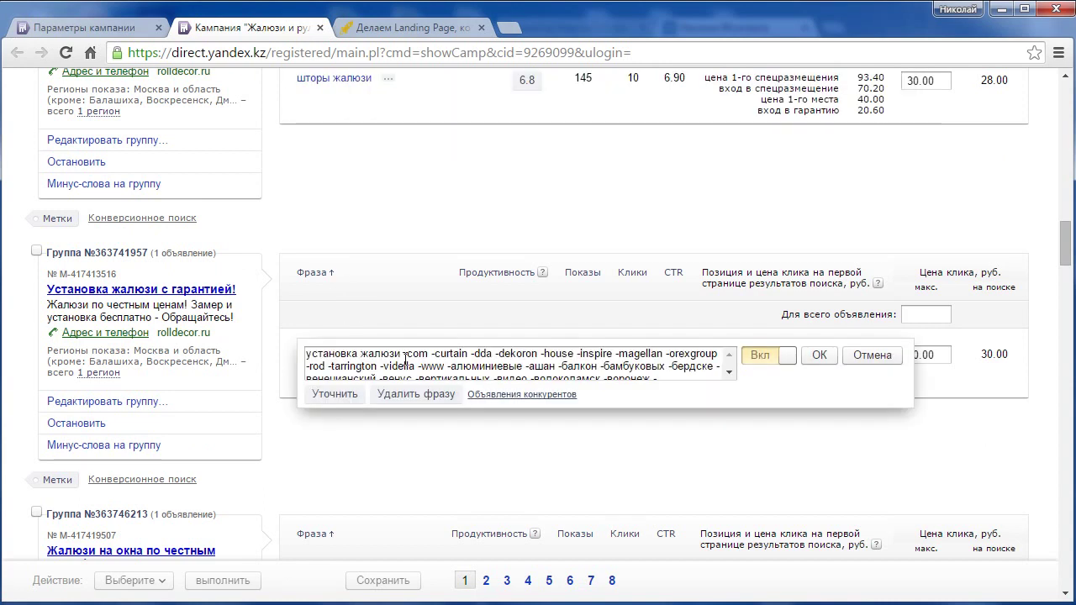
left_click_drag(401, 354, 301, 346)
key("ctrl+c")
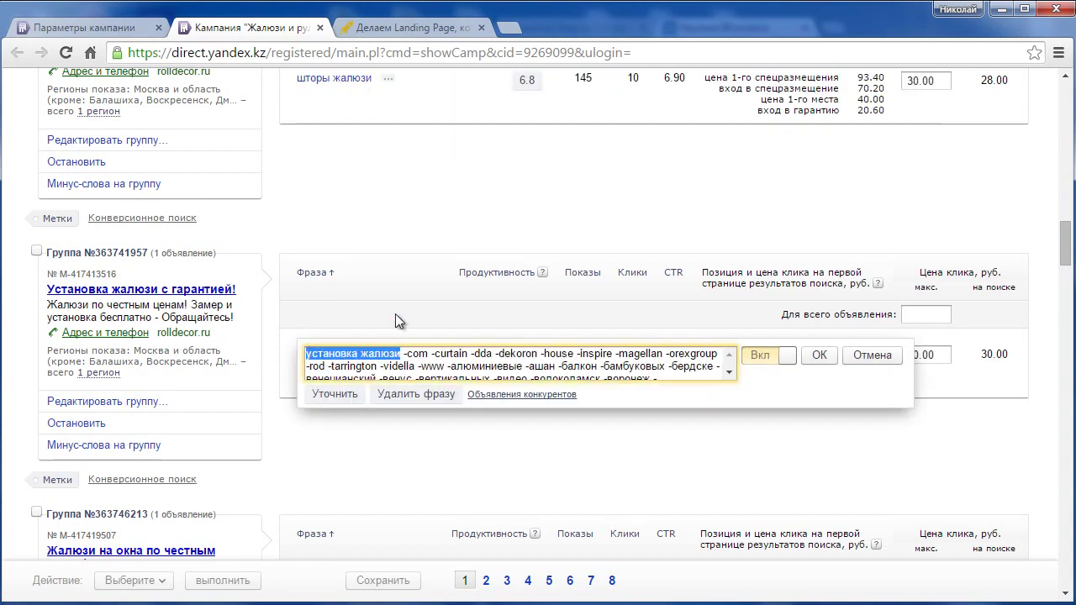
Search Yandex for "установка жалюзи" in a new browser tab placed beside the campaign page
left_click(509, 29)
left_click_drag(509, 33, 353, 36)
left_click(311, 32)
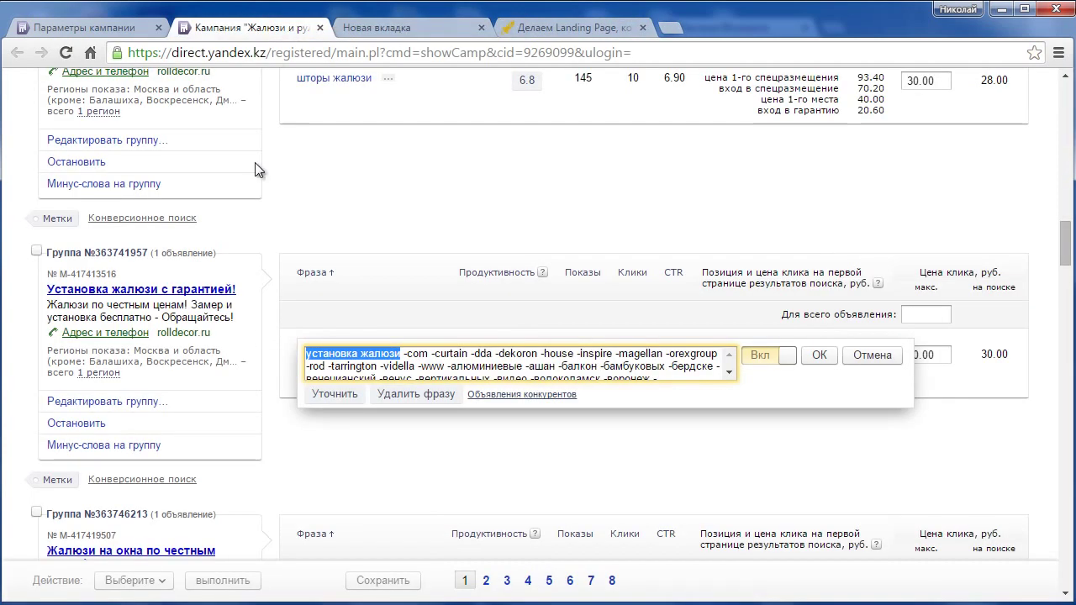
left_click(366, 25)
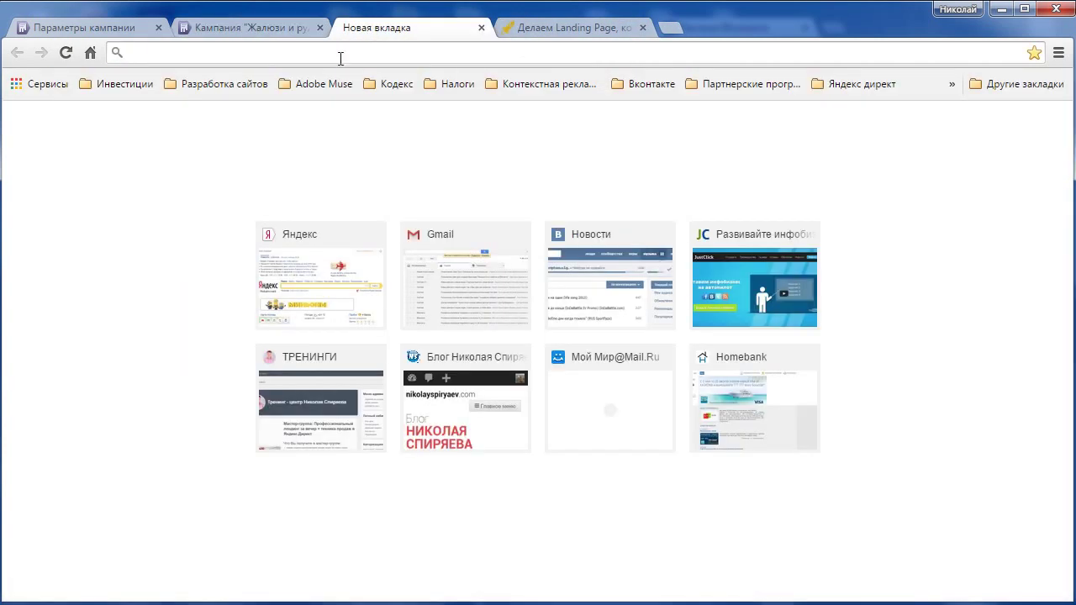
key("ctrl+v")
key("Return")
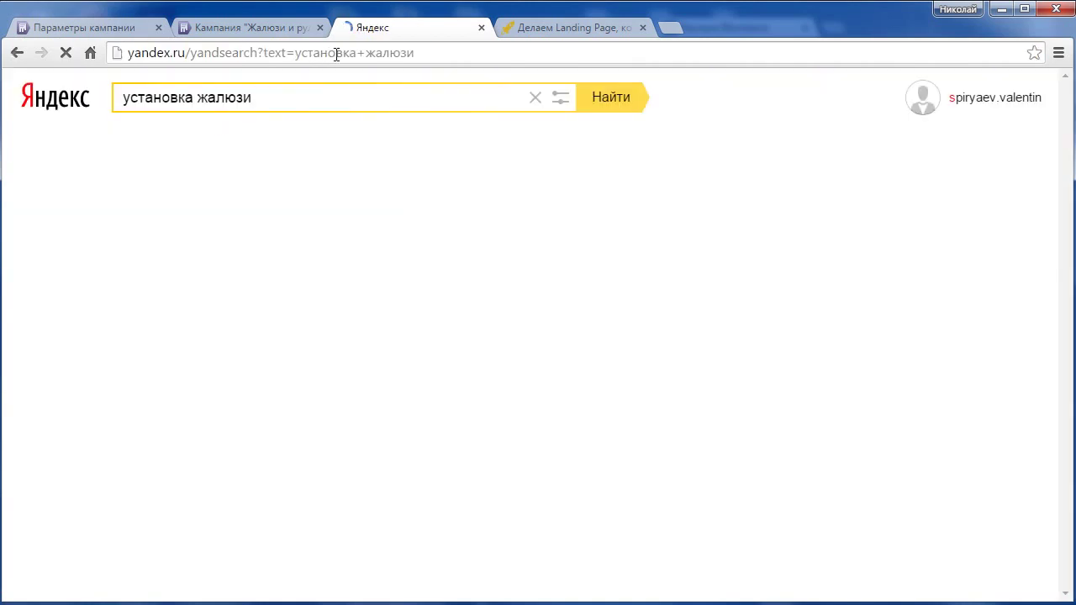
Find the rolldecor.ru ad in the search results and examine it
scroll(130, 235, "down", 20)
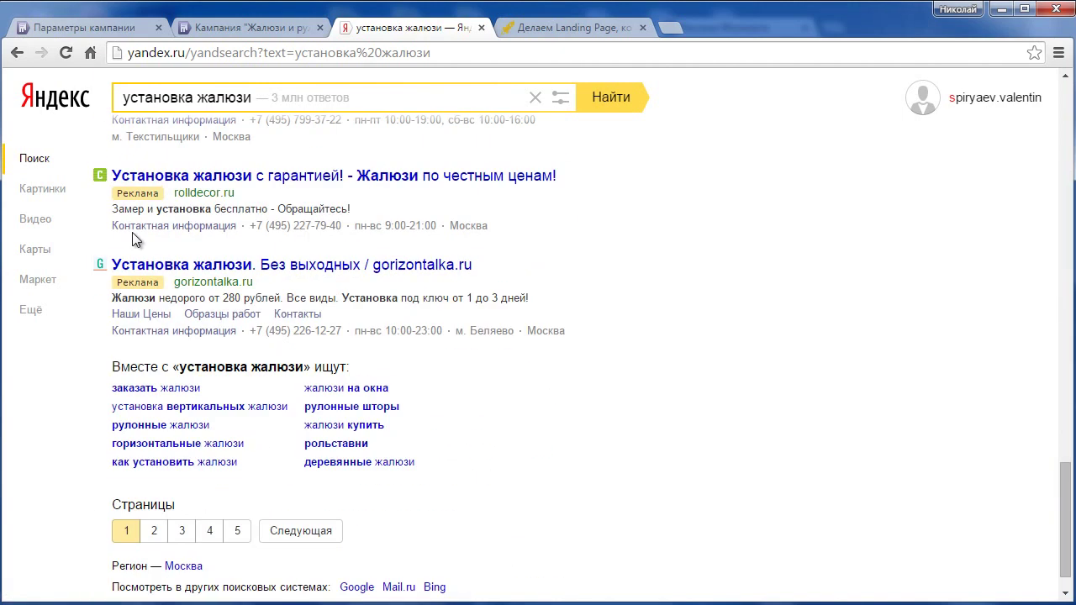
scroll(134, 239, "up", 1)
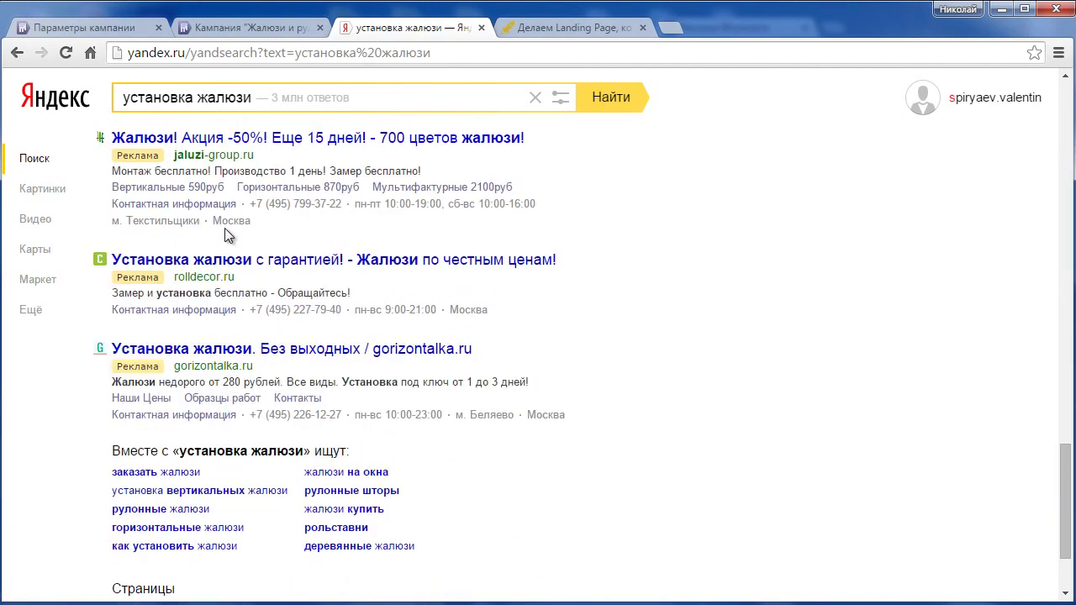
left_click_drag(88, 242, 602, 331)
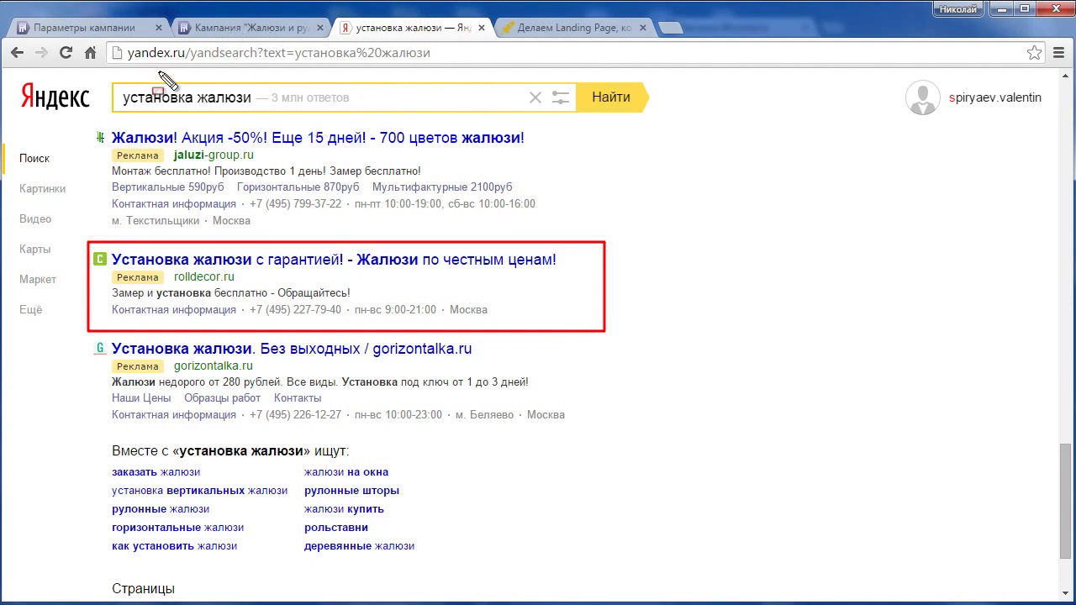
Compare the "Отключить подстановку части текста в заголовок" option in the campaign parameters with the rolldecor.ru ad in the search results
left_click(108, 33)
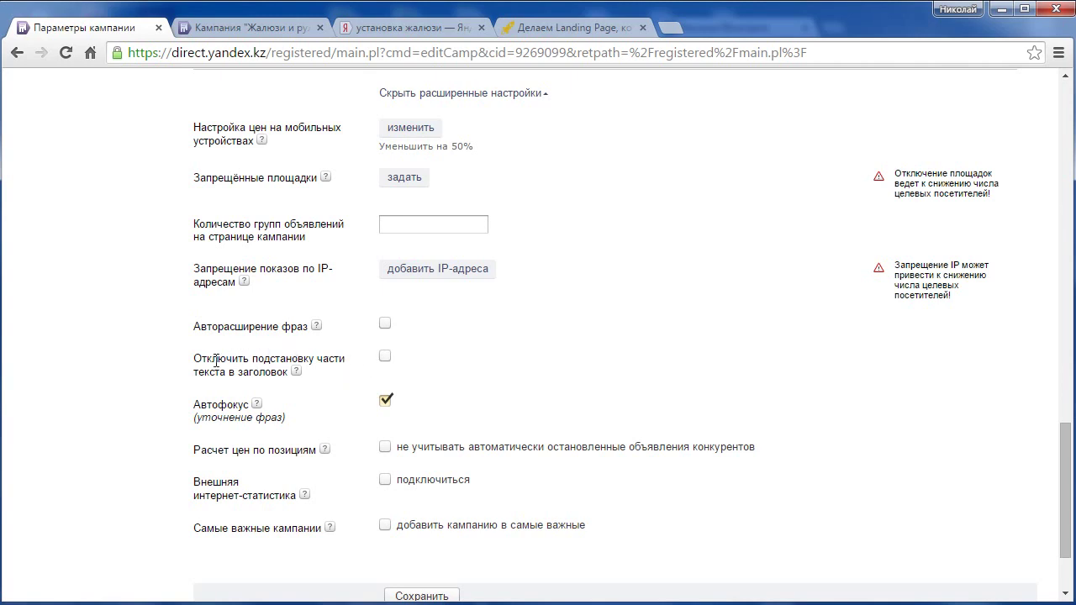
left_click(404, 31)
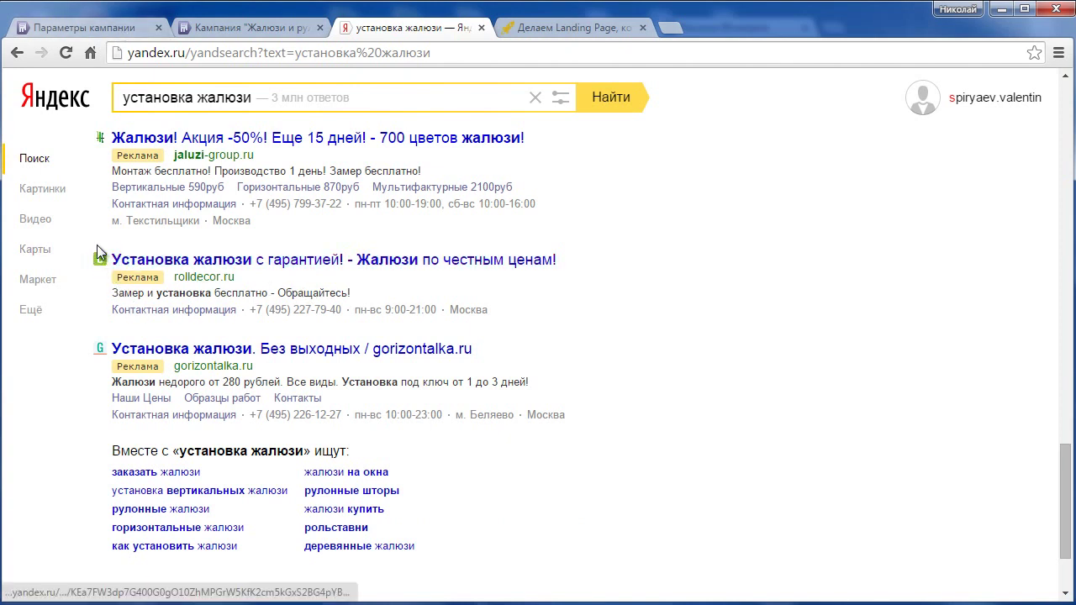
left_click(87, 27)
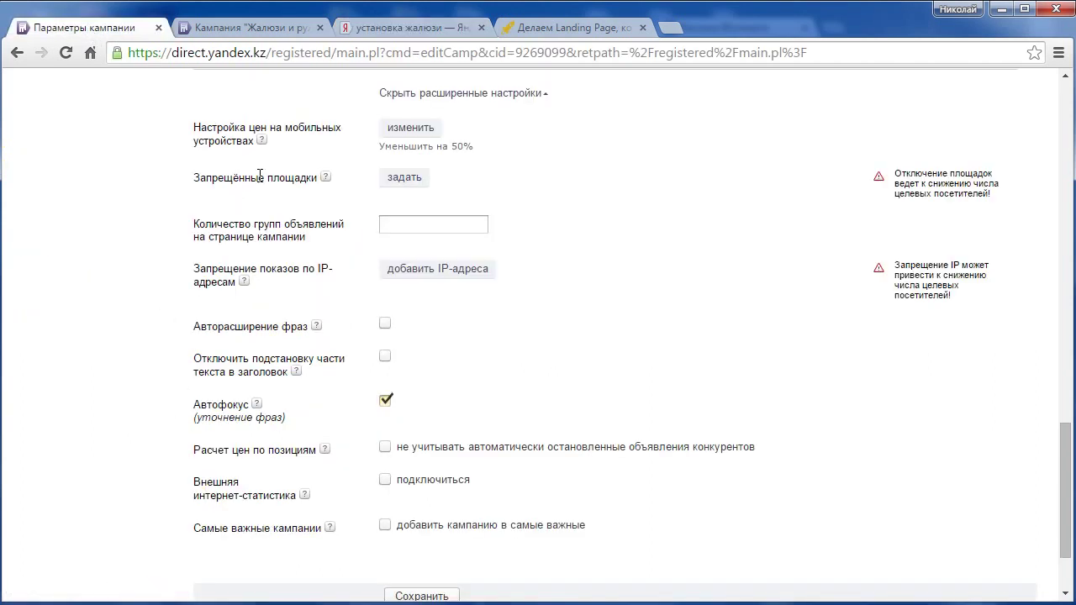
left_click(379, 29)
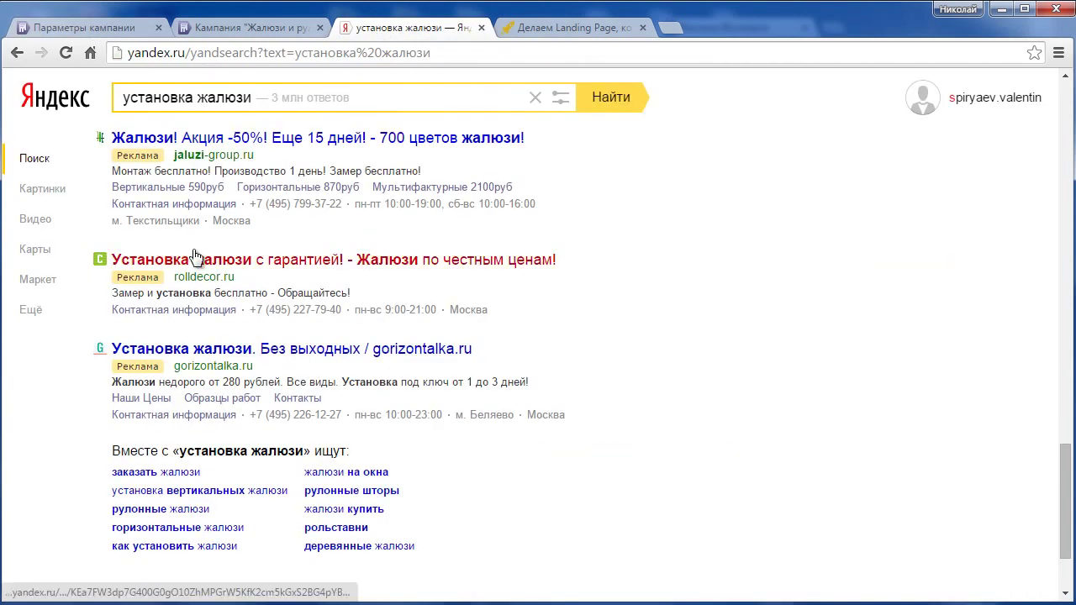
mouse_move(81, 244)
left_mouse_down()
mouse_move(467, 338)
mouse_move(604, 330)
left_mouse_up()
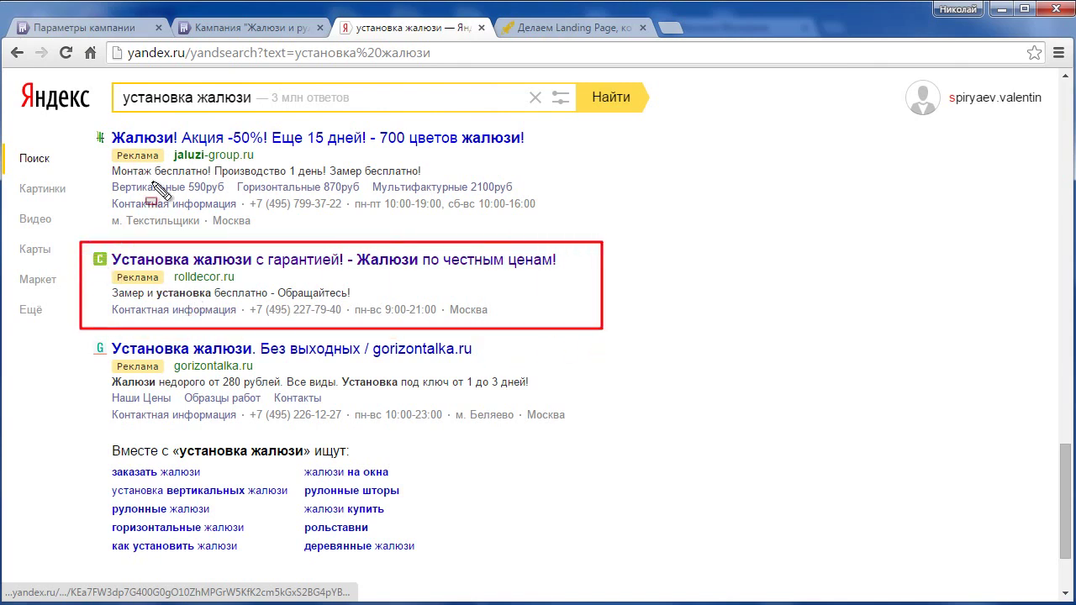
Examine the title and body text of the "Установка жалюзи с гарантией!" ad in the campaign
left_click(233, 31)
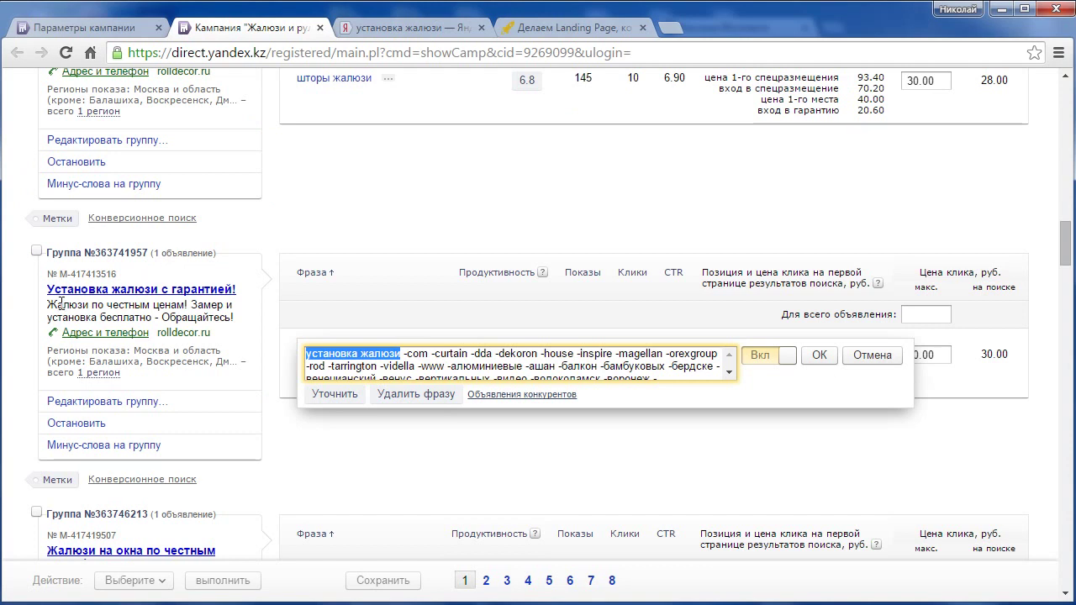
left_click_drag(49, 304, 178, 301)
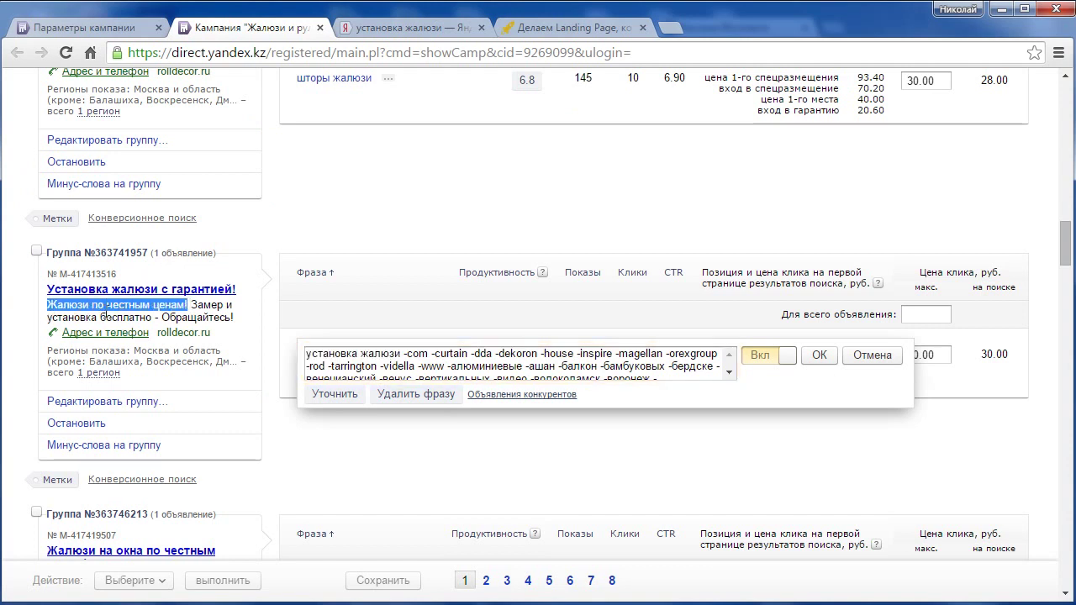
left_click(105, 318)
left_click_drag(48, 304, 232, 317)
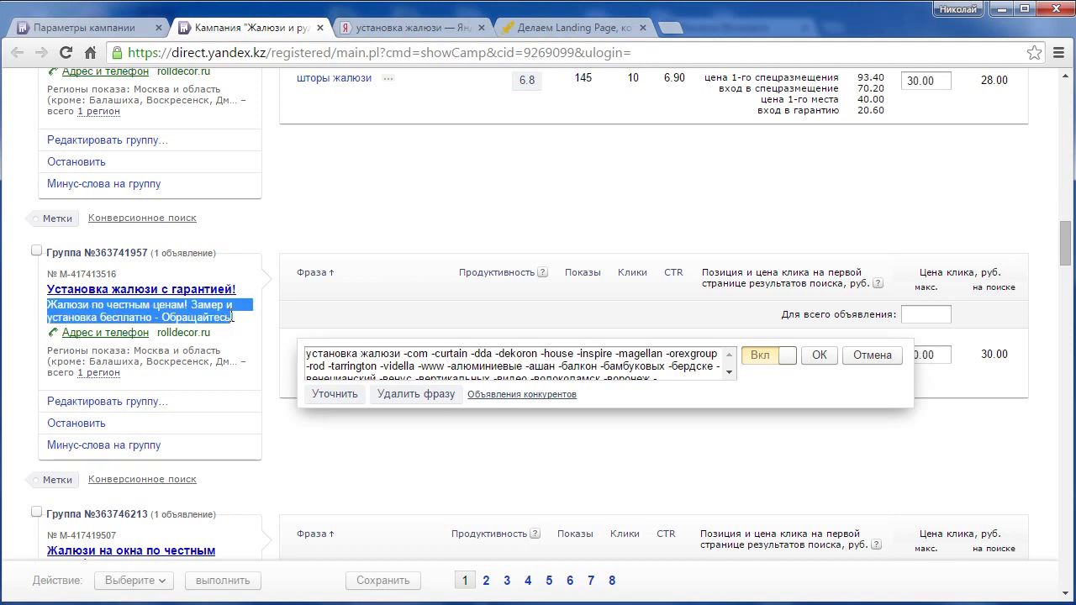
left_click_drag(240, 290, 45, 280)
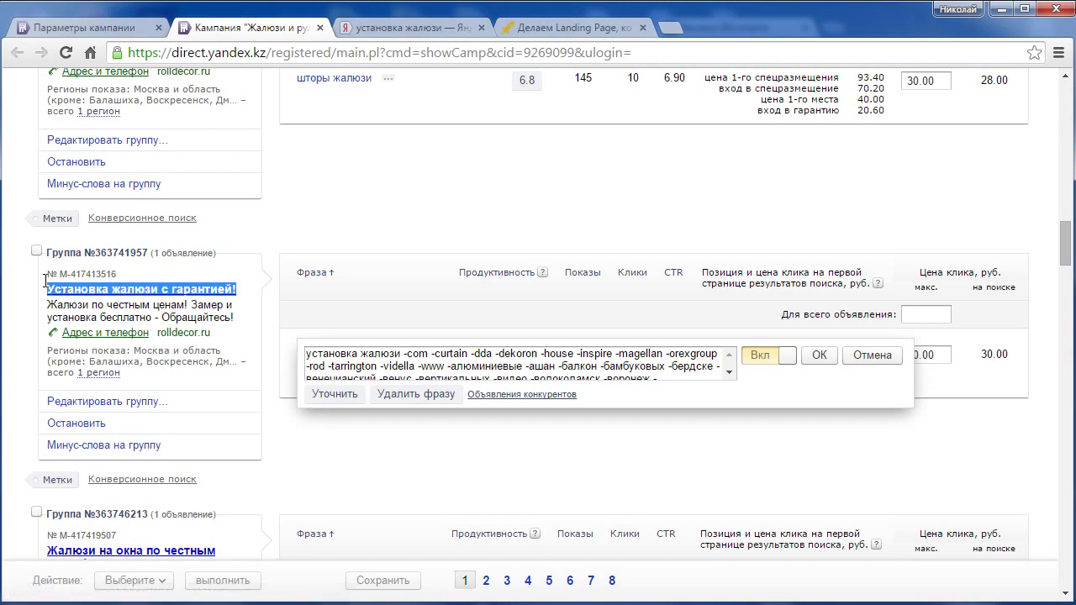
Compare "Жалюзи по честным ценам!" in the campaign ad's text with the rolldecor.ru ad's headline in the search results
left_click(387, 25)
left_click(265, 29)
left_click(49, 306)
left_click_drag(50, 302, 192, 304)
left_click(391, 29)
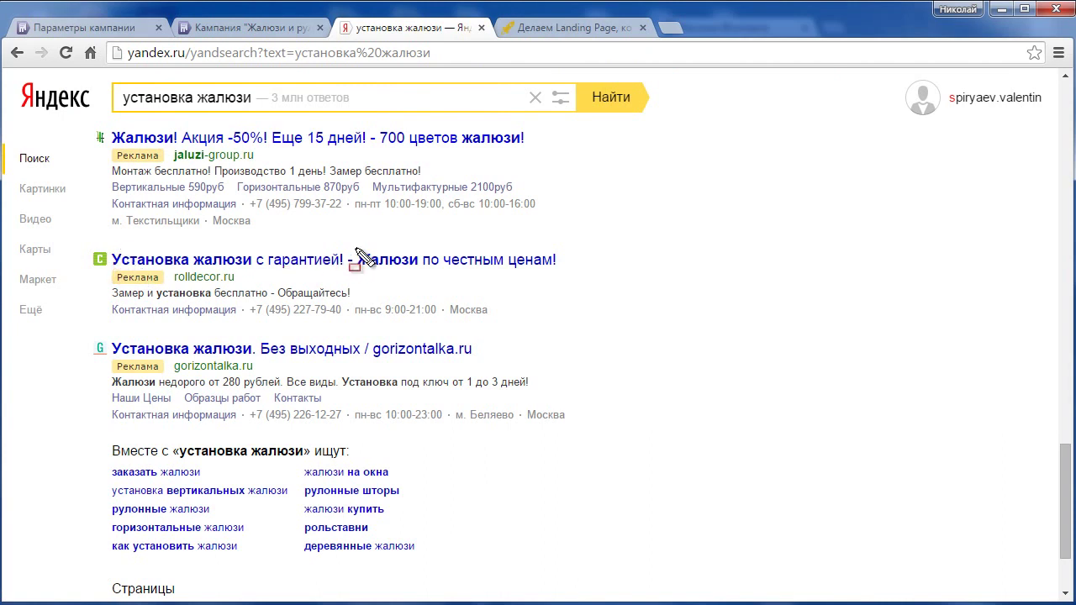
mouse_move(357, 250)
left_mouse_down()
mouse_move(496, 273)
mouse_move(566, 270)
left_mouse_up()
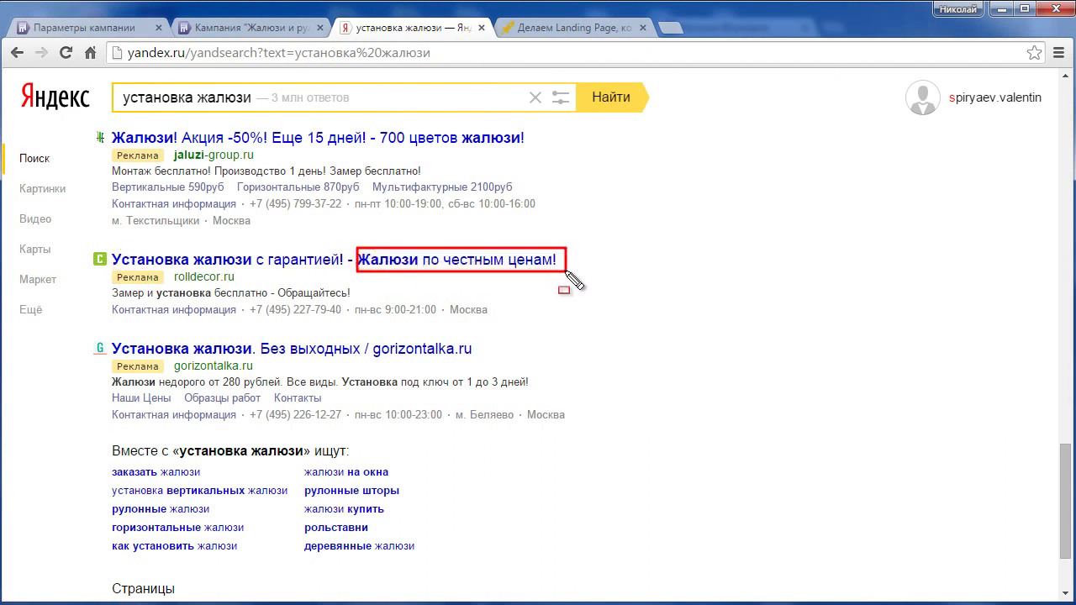
key("Escape")
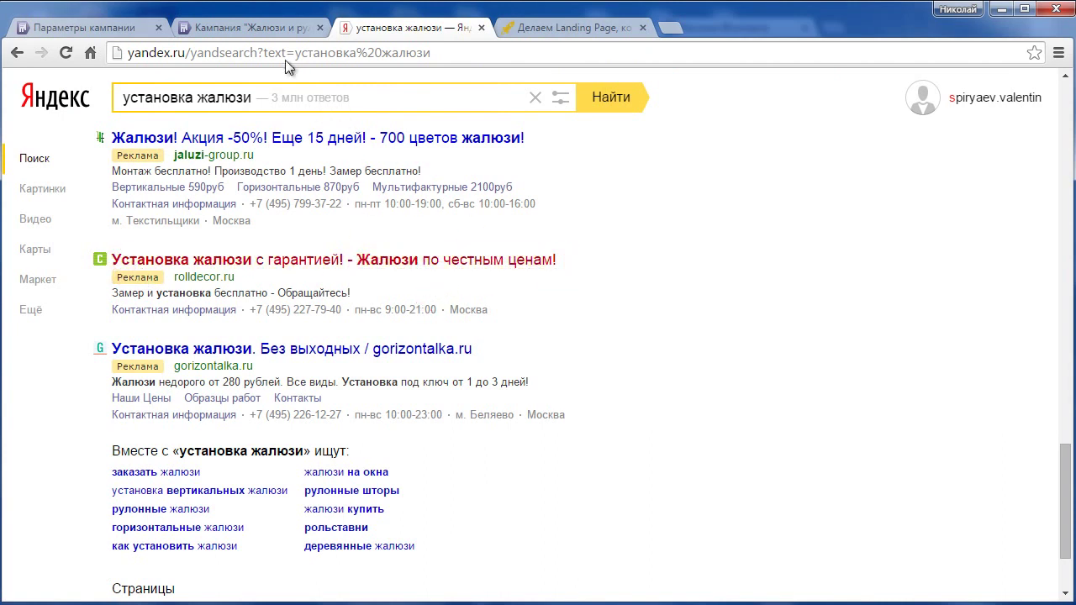
Recheck the ad's first sentence in the campaign and examine the extended headline and the remaining description in the search results
left_click(270, 30)
left_click_drag(45, 298, 190, 320)
key("Escape")
left_click(376, 30)
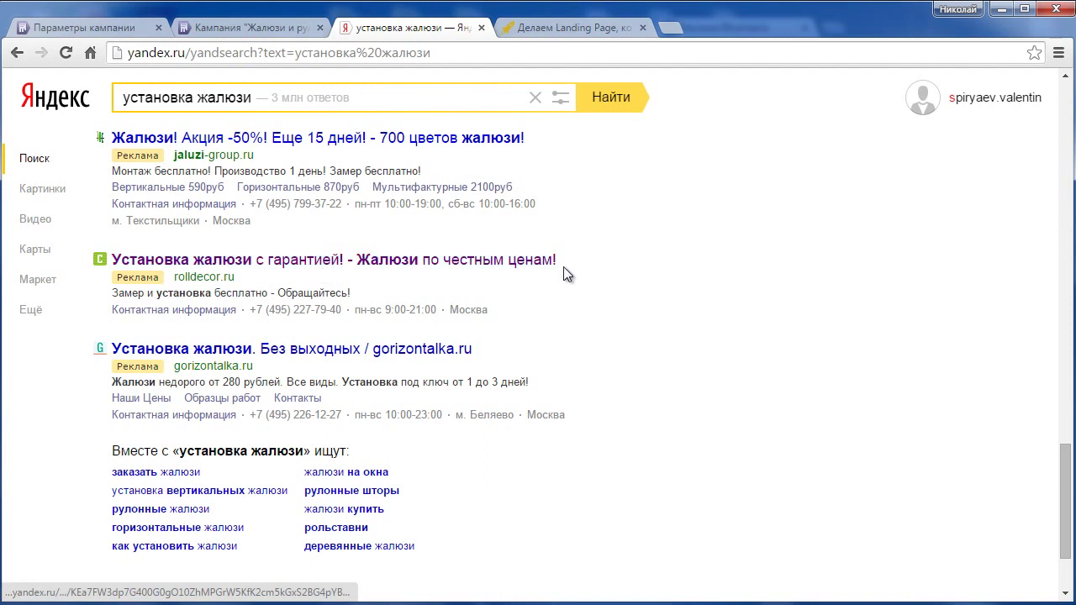
left_click_drag(568, 242, 348, 277)
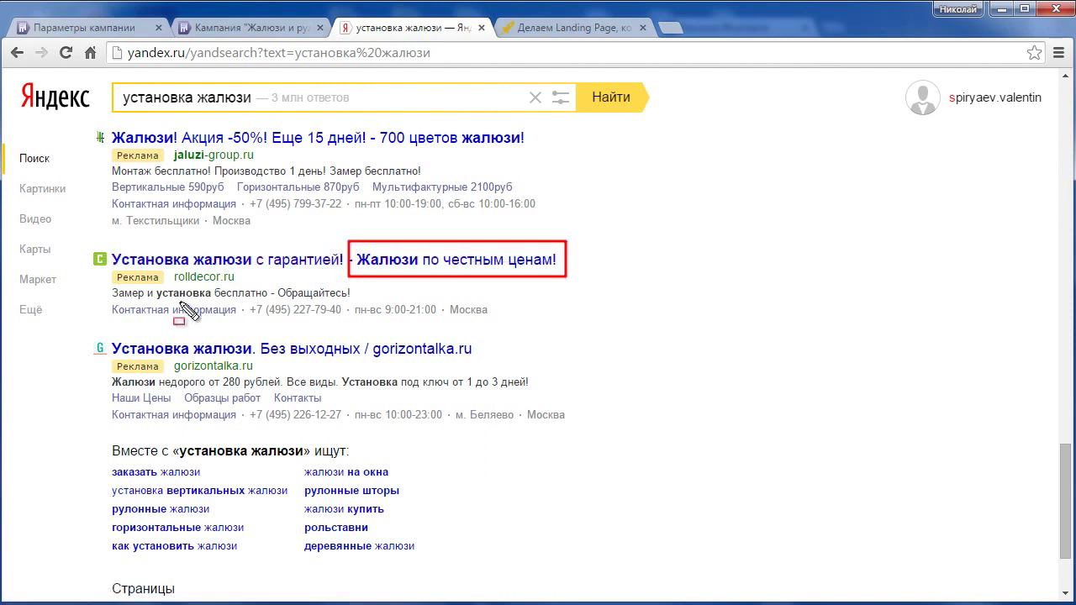
mouse_move(109, 286)
left_mouse_down()
mouse_move(224, 305)
mouse_move(366, 304)
left_mouse_up()
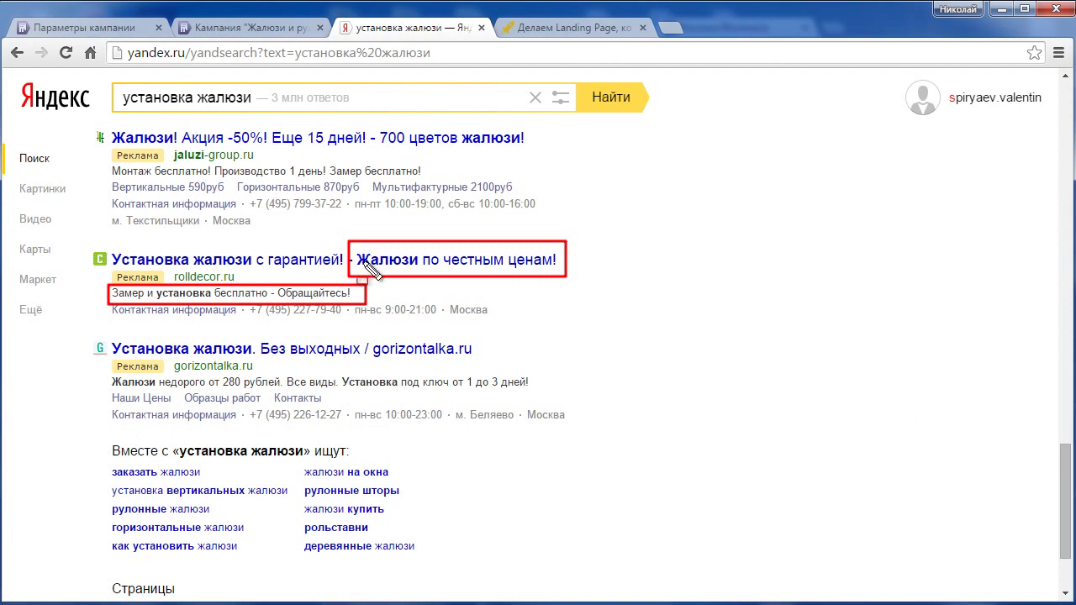
Review the rolldecor.ru ad once more and return to the title substitution checkbox in the campaign parameters
left_click(86, 28)
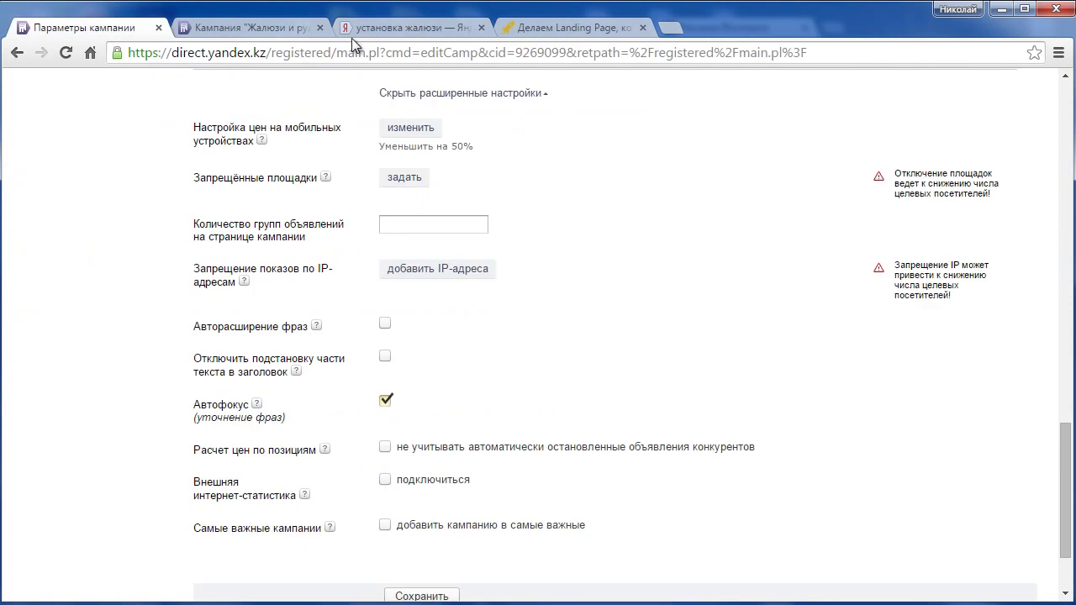
left_click(391, 30)
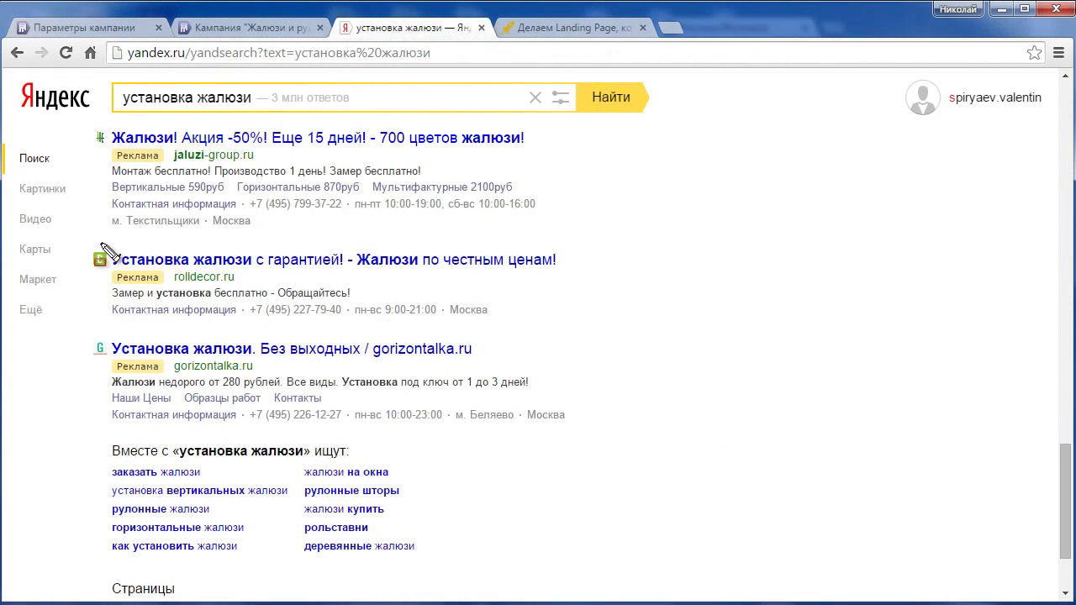
left_click(74, 28)
mouse_move(383, 372)
left_mouse_down()
mouse_move(394, 380)
mouse_move(385, 355)
left_mouse_up()
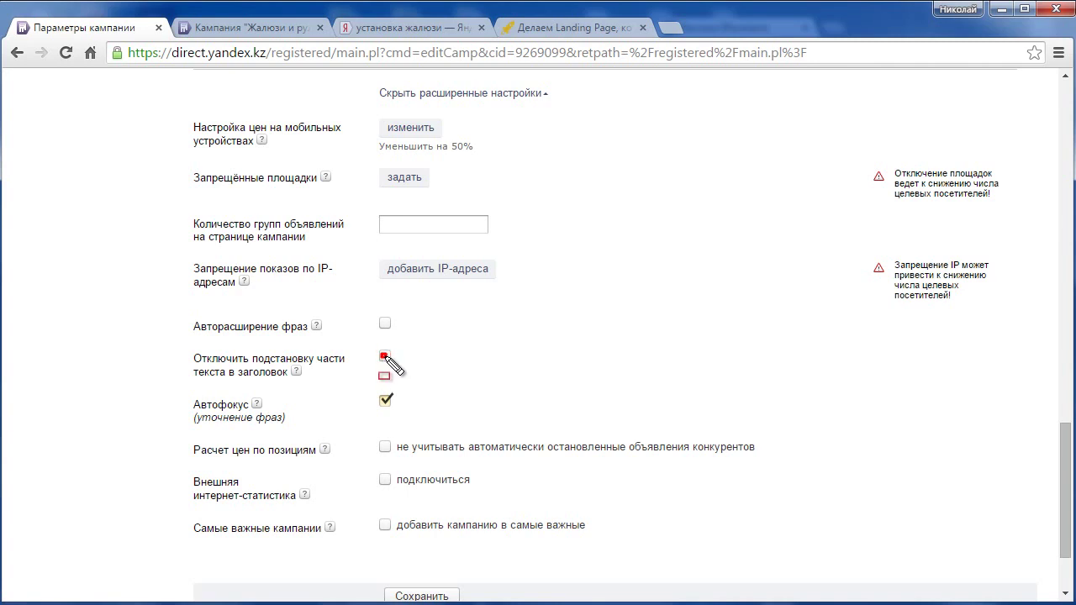
key("Escape")
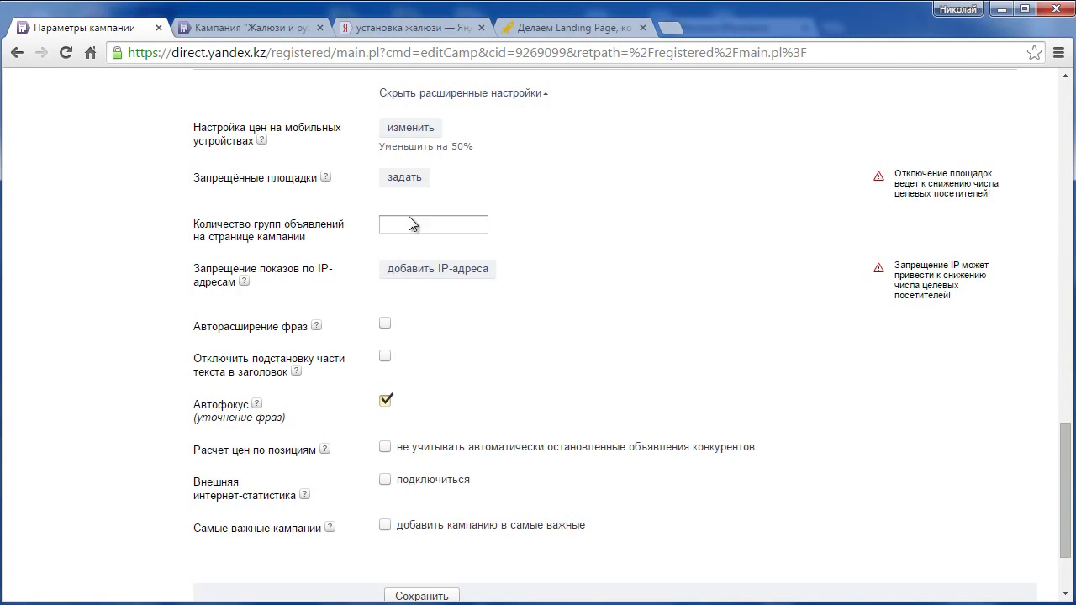
Examine the rolldecor.ru ad's original title and description in the search results, then return to the campaign parameters
left_click(419, 27)
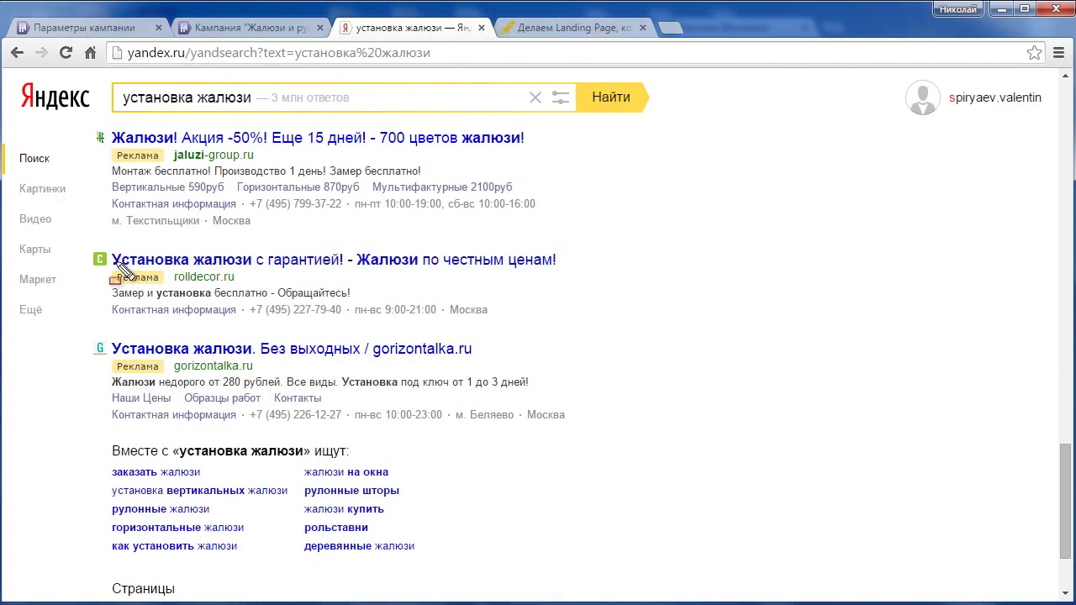
left_click_drag(112, 249, 345, 270)
left_click_drag(110, 283, 410, 330)
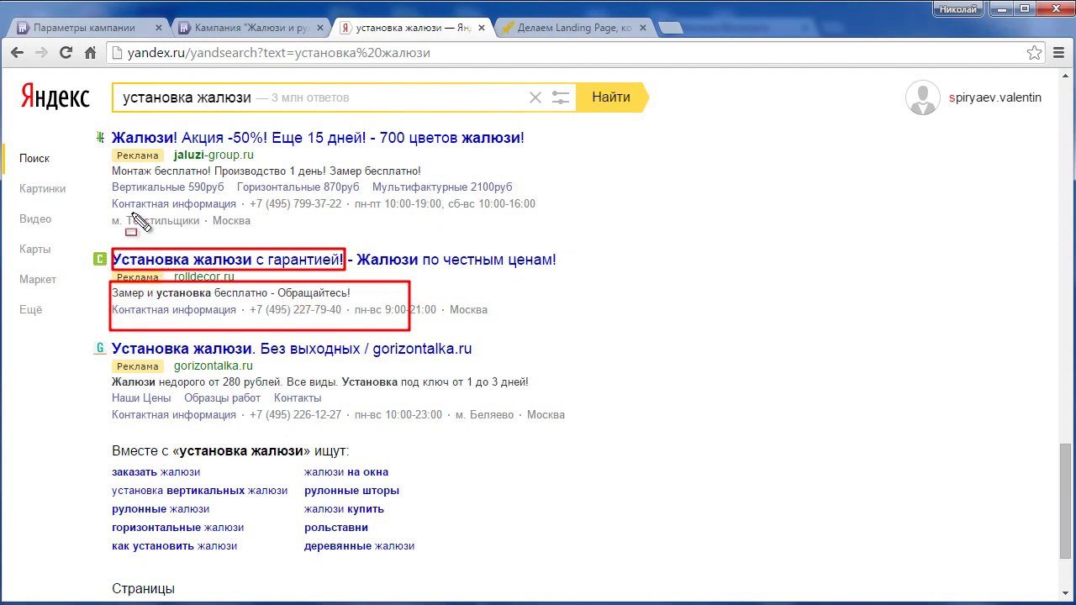
mouse_move(112, 246)
left_mouse_down()
mouse_move(360, 270)
mouse_move(349, 270)
left_mouse_up()
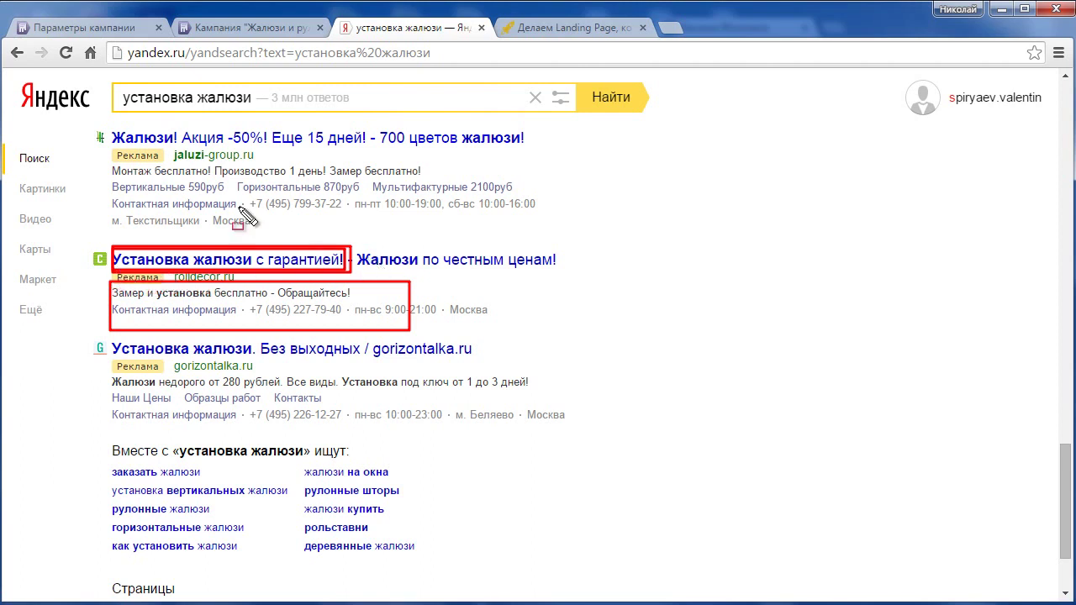
left_click(120, 27)
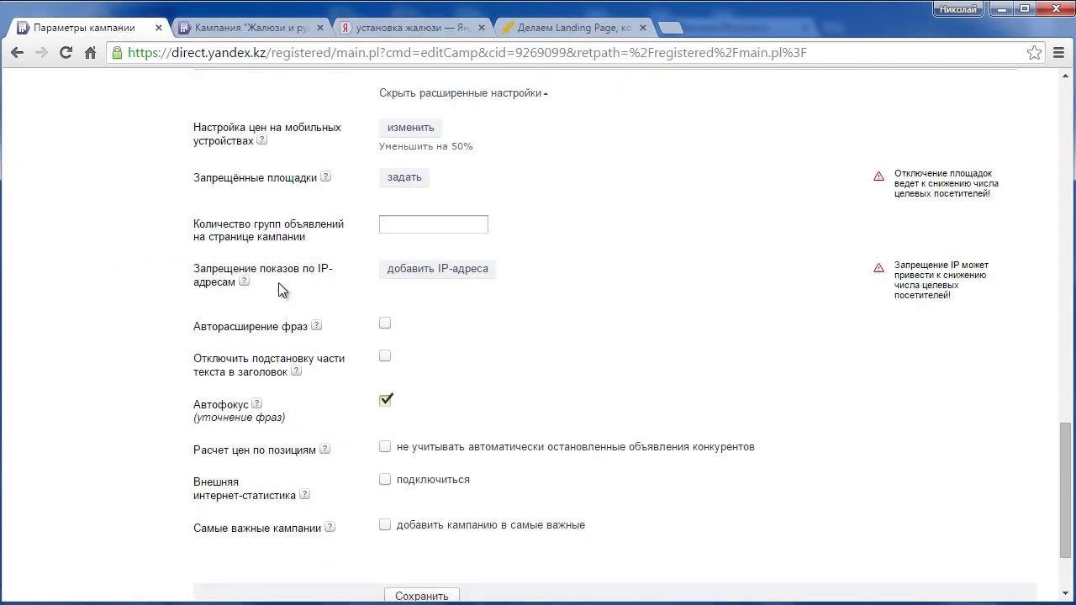
Compare the rolldecor.ru ad's extended headline and description with the domain in the gorizontalka.ru headline, then return to the campaign parameters
left_click(400, 31)
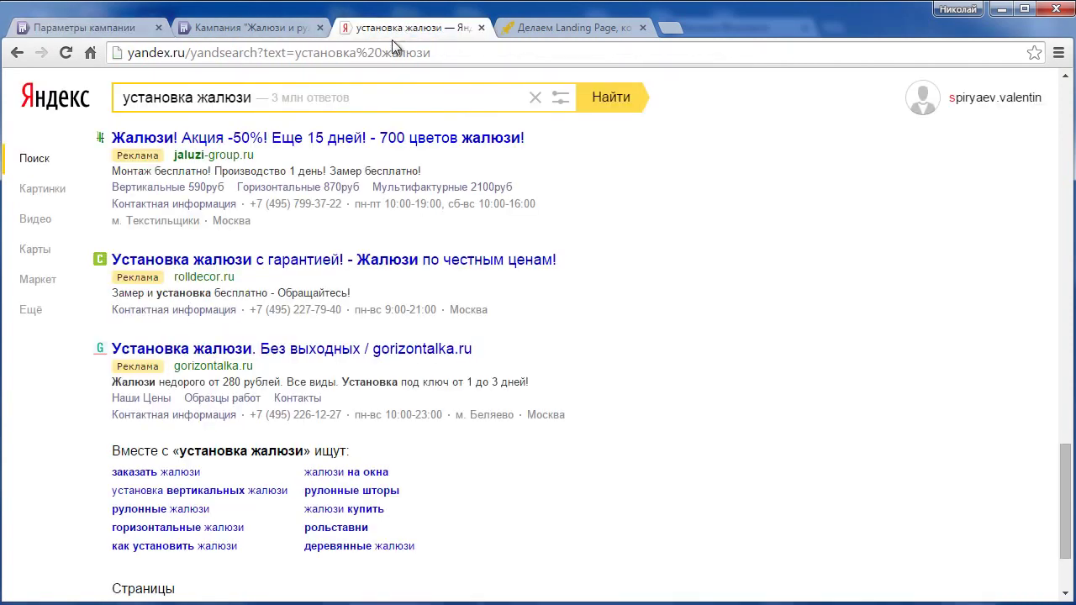
left_click_drag(109, 246, 595, 279)
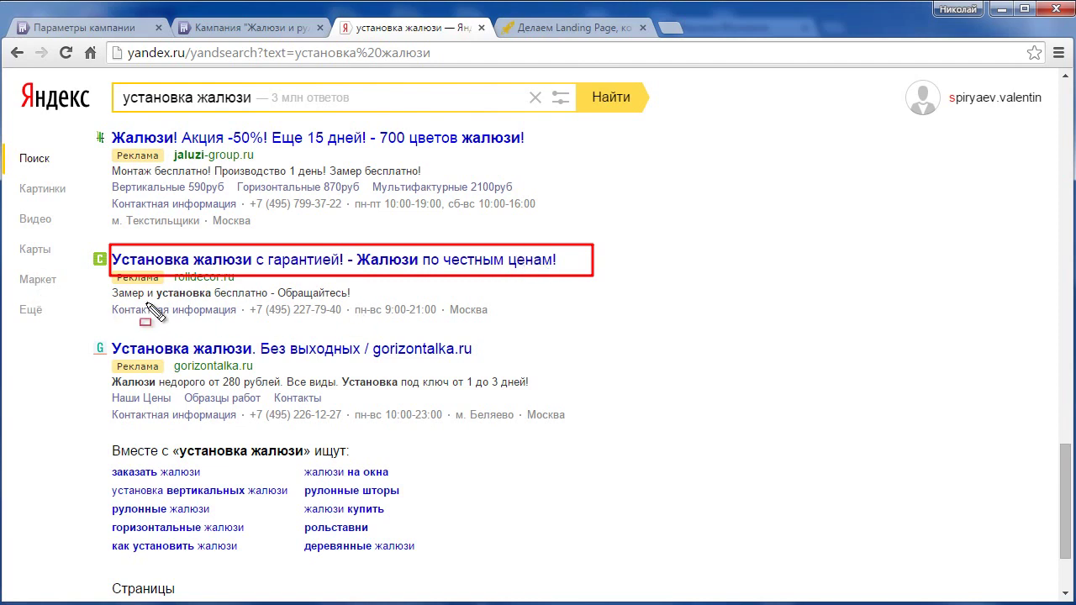
left_click_drag(112, 286, 349, 304)
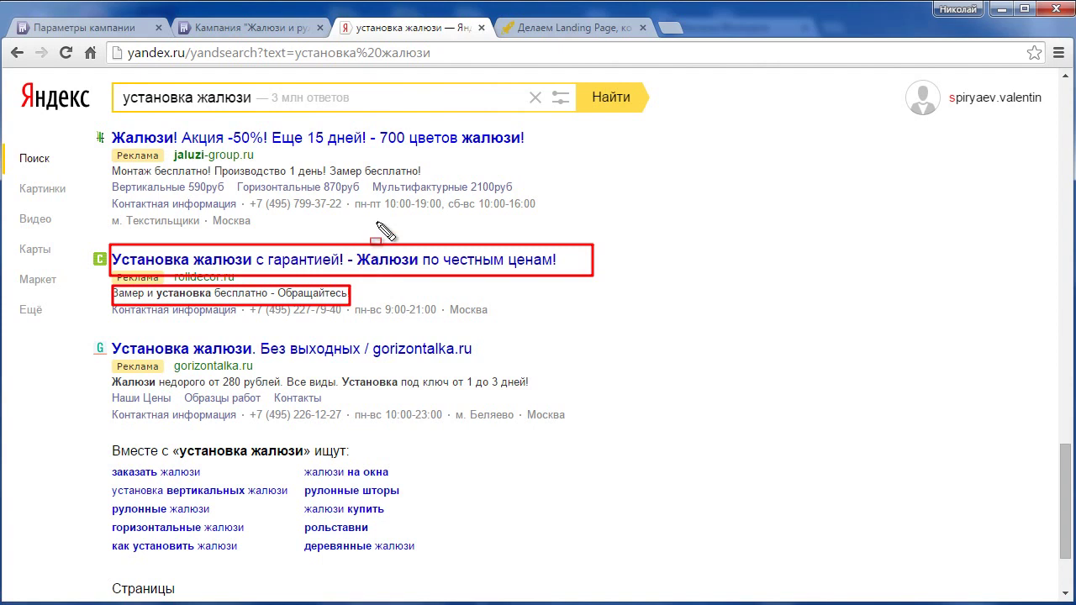
mouse_move(372, 339)
left_mouse_down()
mouse_move(393, 355)
mouse_move(488, 358)
left_mouse_up()
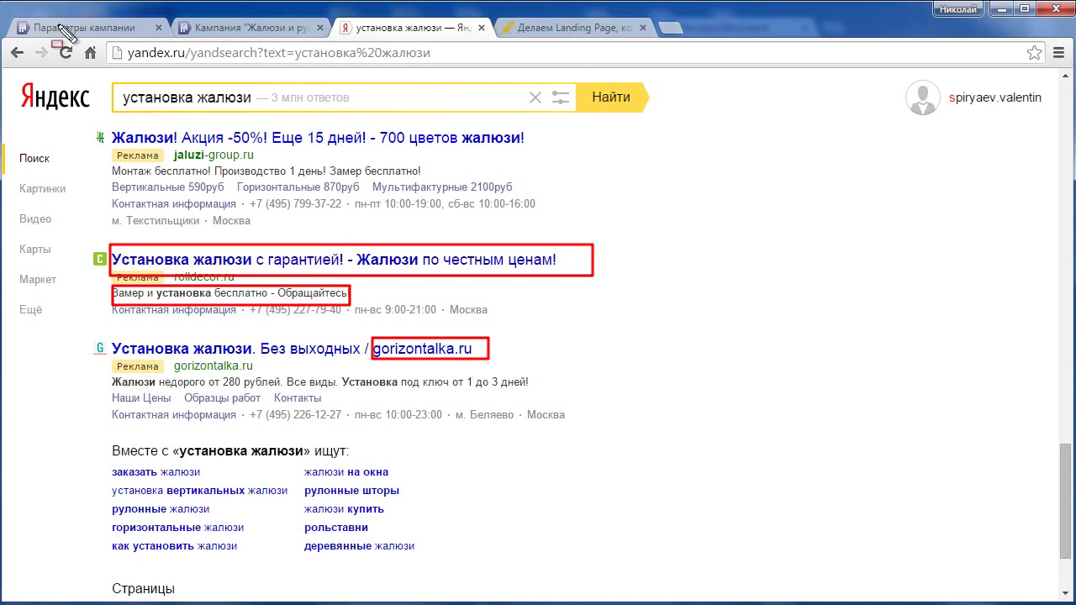
left_click(90, 30)
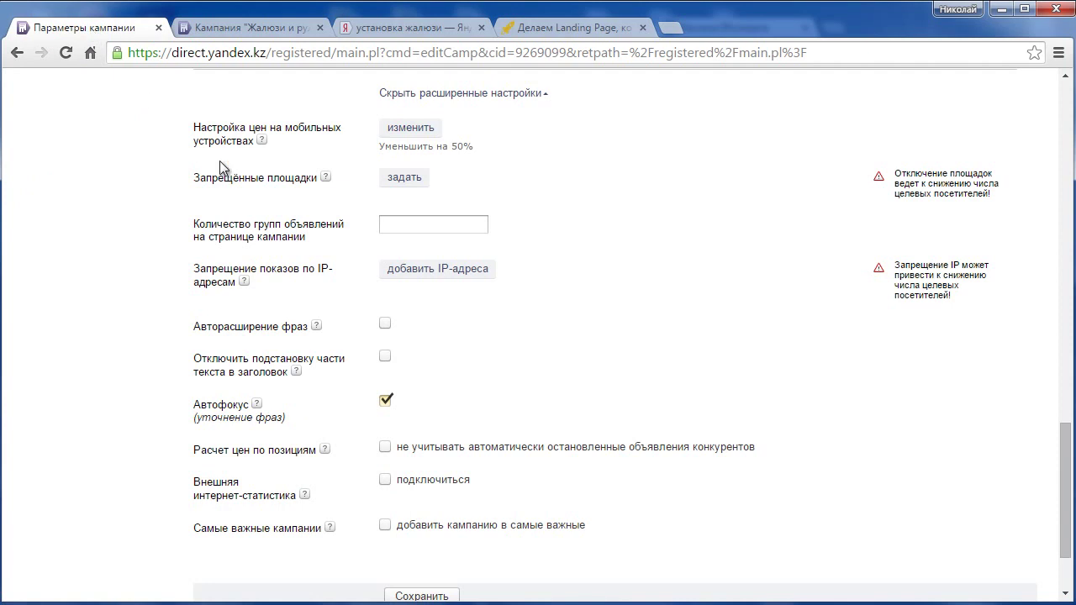
Open the campaign's display strategy options and examine the "Средняя рентабельность инвестиций" strategy
scroll(217, 269, "down", 2)
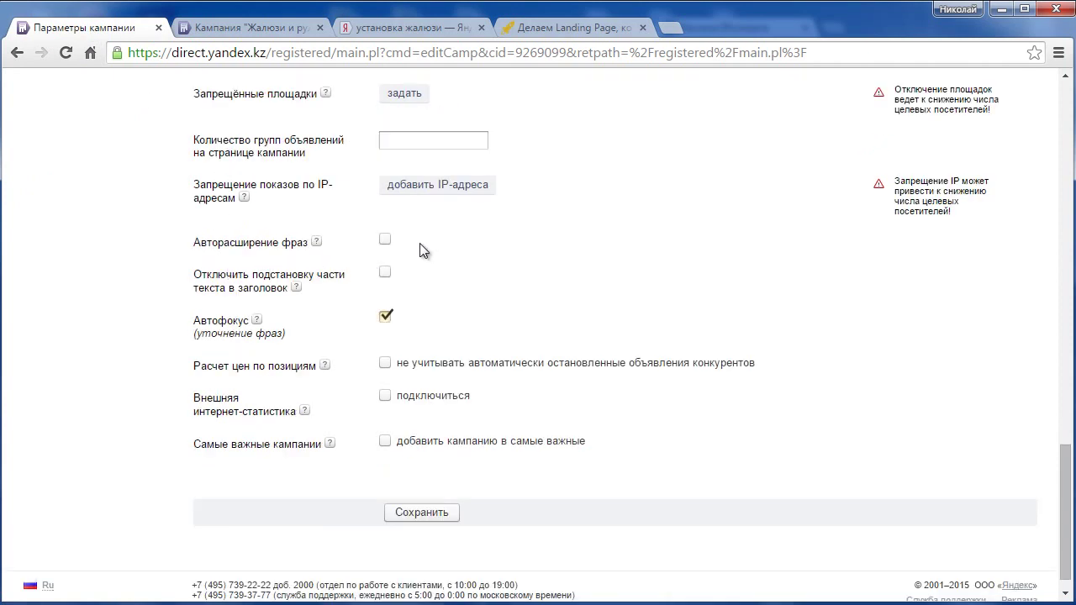
scroll(423, 251, "up", 20)
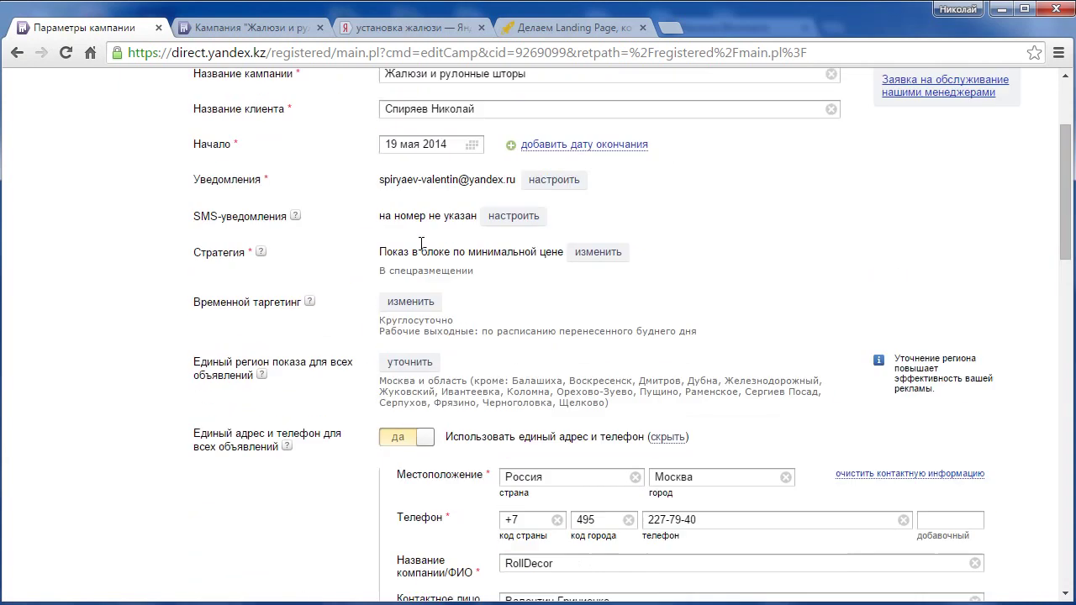
scroll(270, 362, "down", 1)
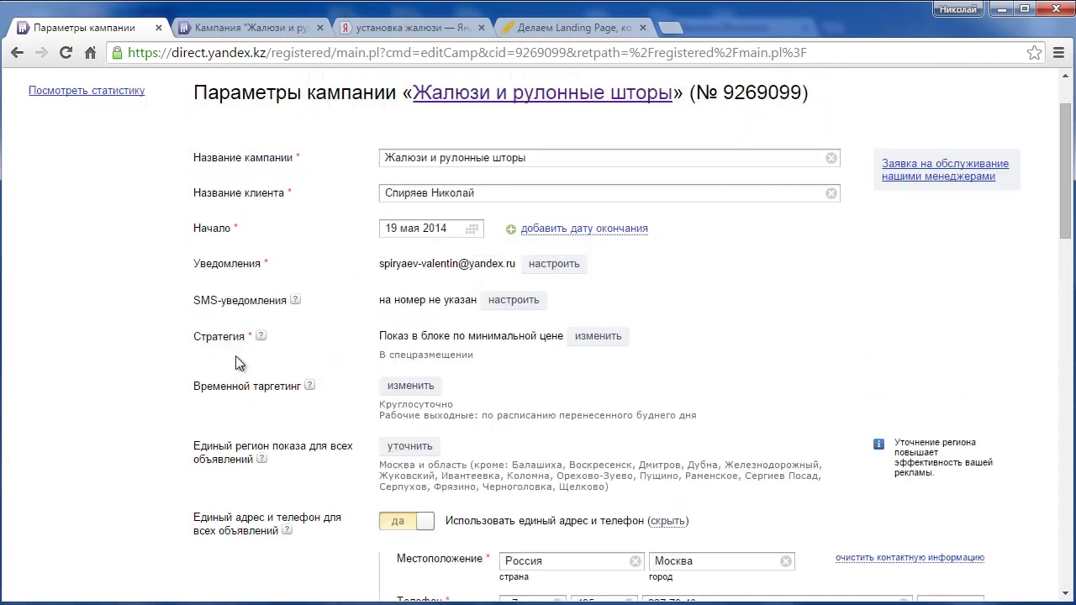
left_click_drag(371, 326, 629, 346)
left_click(600, 337)
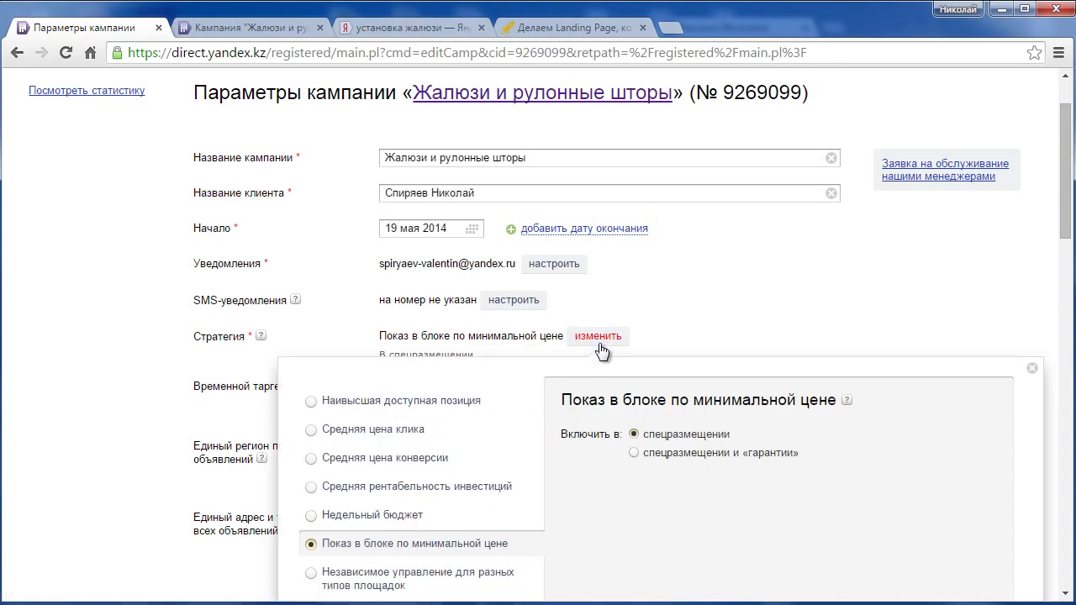
scroll(394, 307, "down", 2)
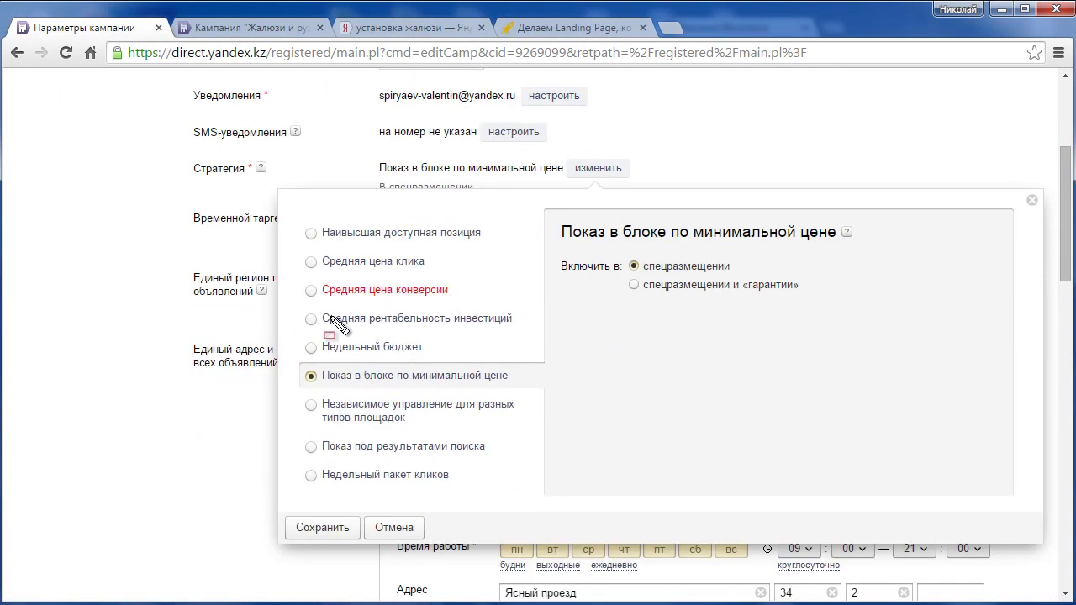
mouse_move(304, 308)
left_mouse_down()
mouse_move(365, 327)
mouse_move(521, 329)
left_mouse_up()
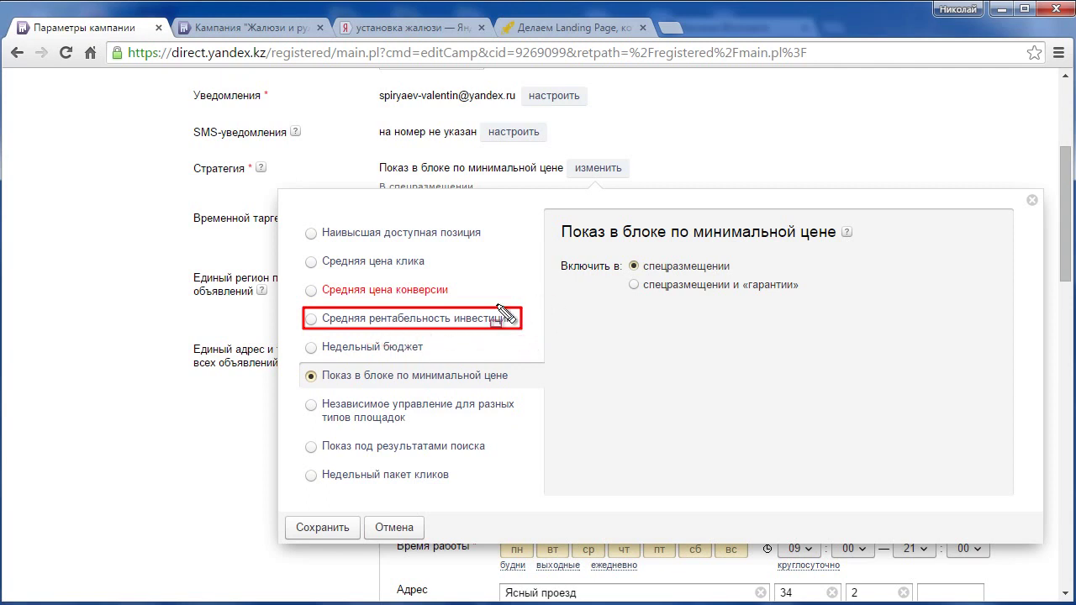
key("Escape")
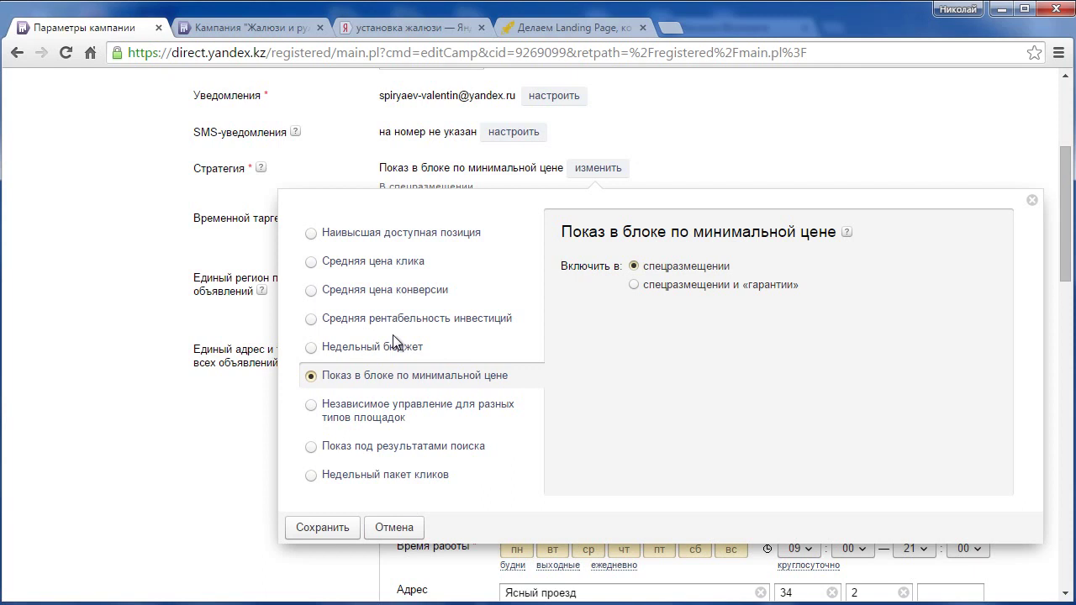
Recheck the "Средняя рентабельность инвестиций" option and close the strategy settings without saving
mouse_move(307, 332)
left_mouse_down()
mouse_move(445, 333)
mouse_move(511, 311)
mouse_move(519, 318)
left_mouse_up()
left_click(312, 325)
left_click_drag(300, 333, 514, 310)
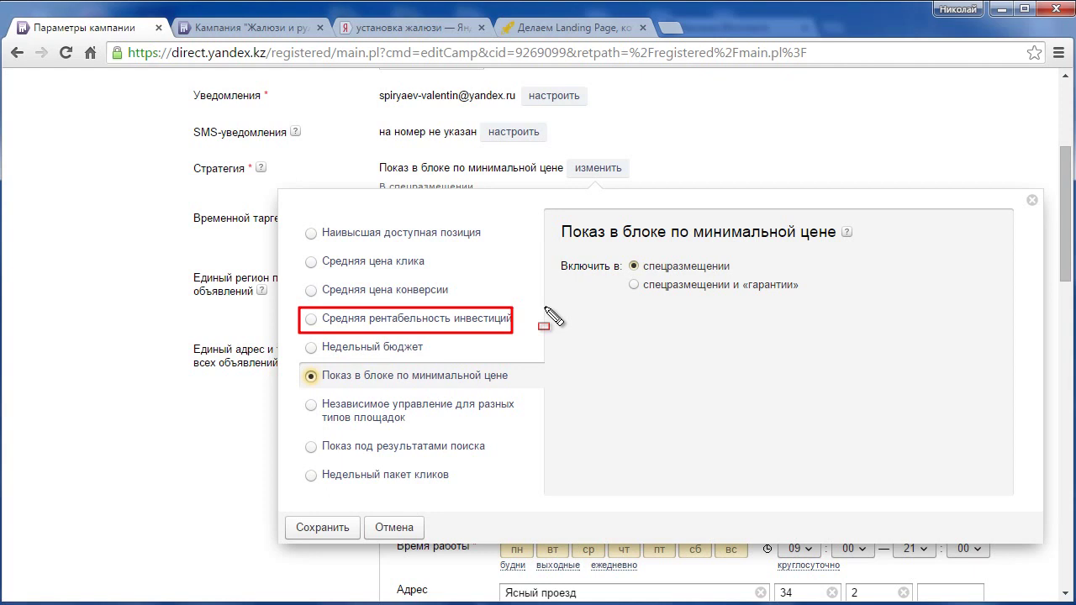
key("Escape")
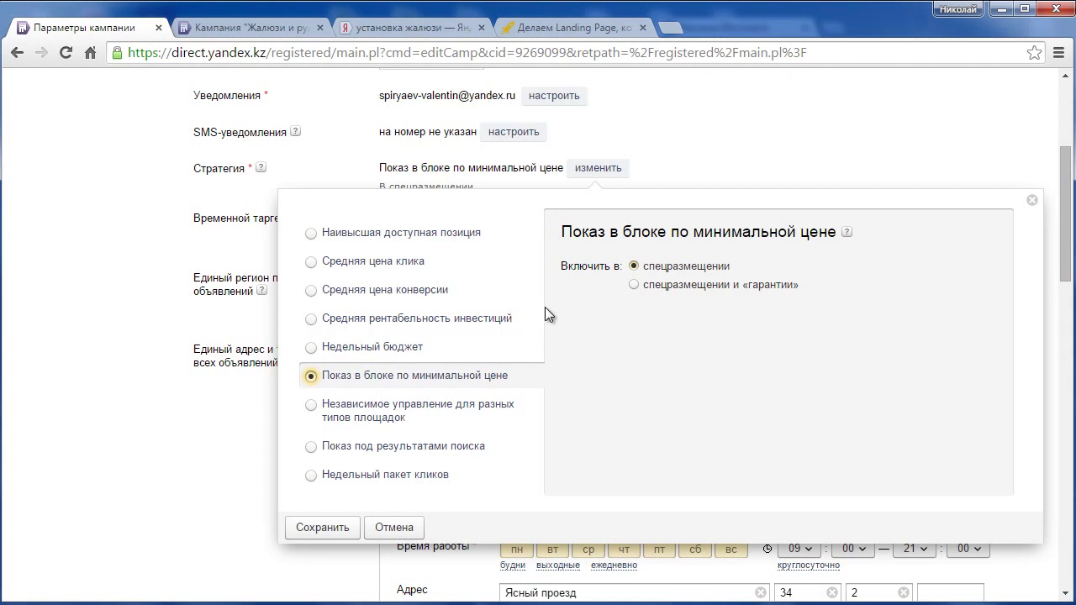
left_click(1031, 201)
scroll(499, 270, "up", 3)
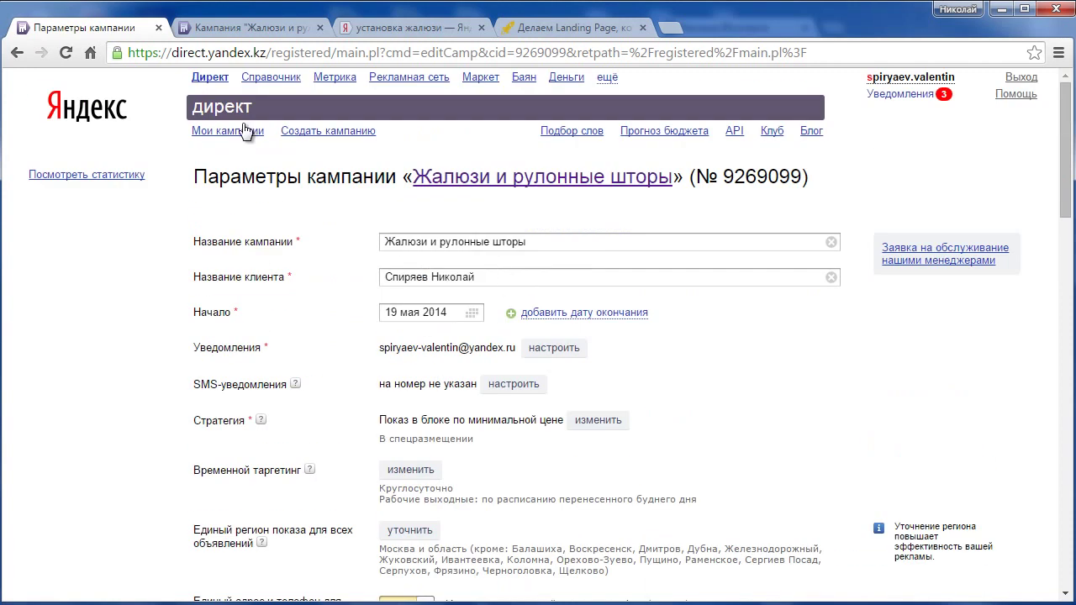
Cancel the open phrase edit in the "Установка жалюзи с гарантией!" ad group and return to the campaign overview
left_click(259, 28)
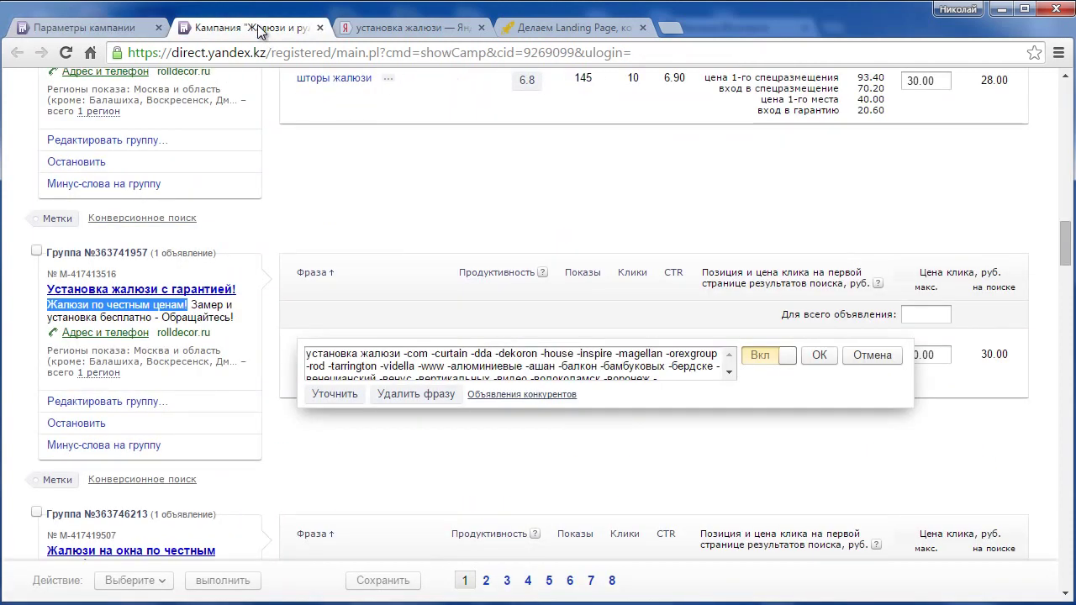
left_click(861, 358)
scroll(544, 329, "down", 5)
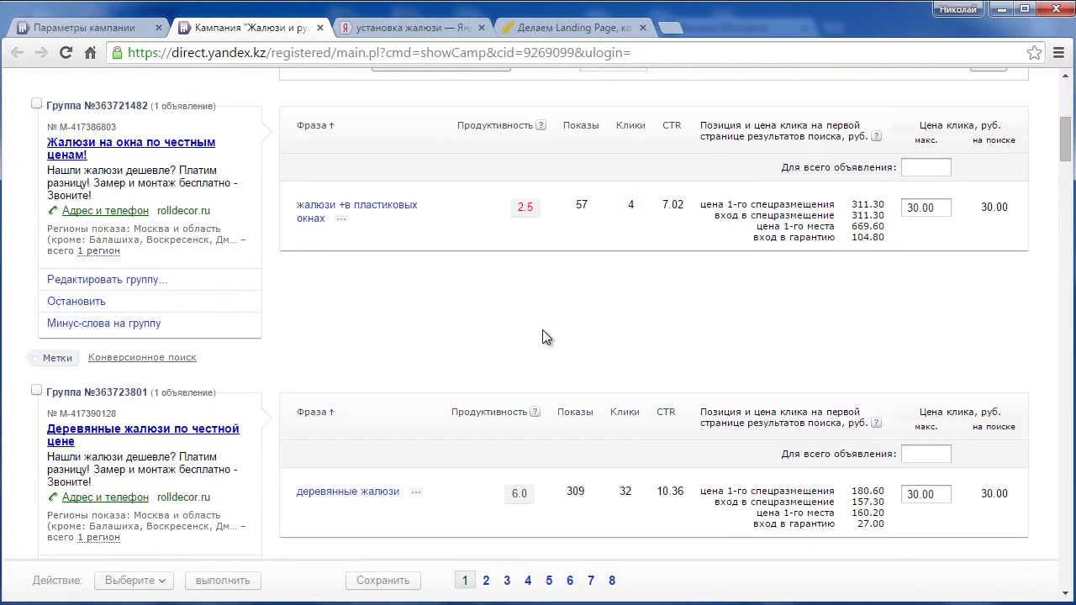
scroll(542, 337, "up", 5)
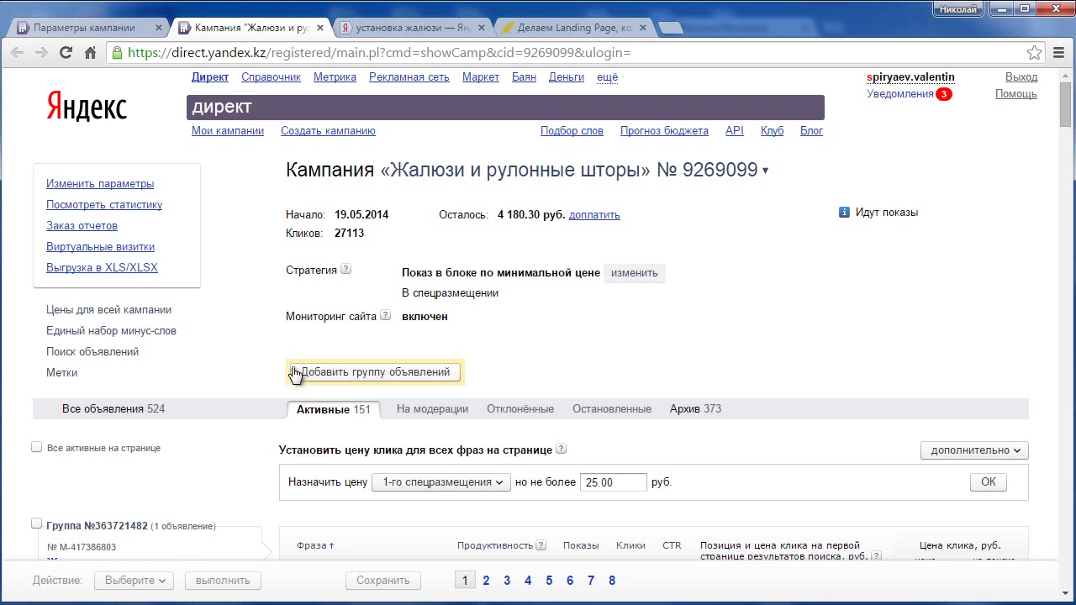
Start creating a new ad group in the "Жалюзи и рулонные шторы" campaign
left_click_drag(286, 357, 474, 384)
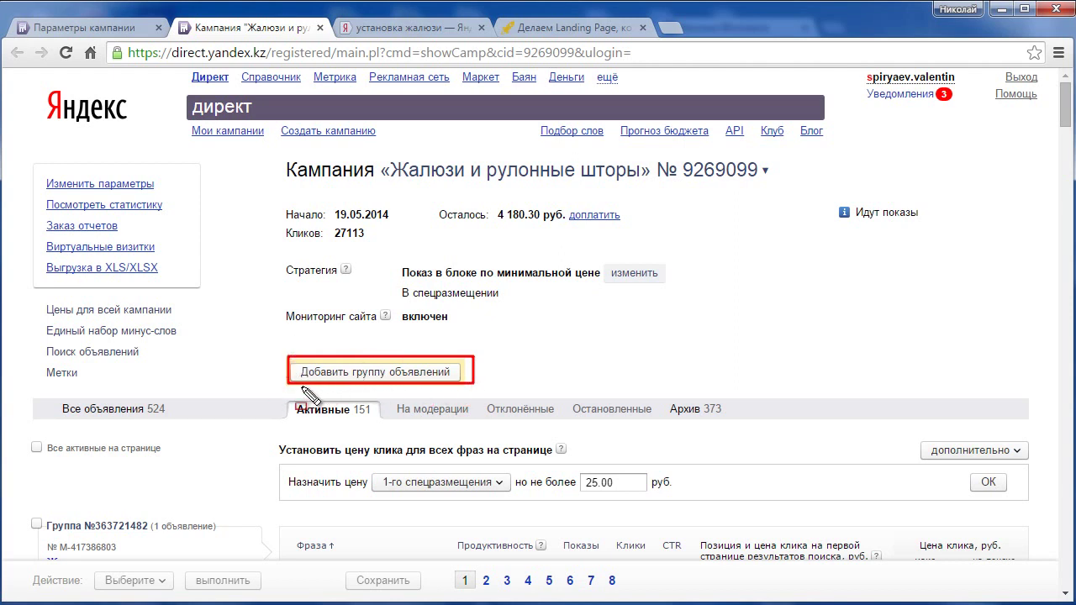
left_click_drag(295, 387, 459, 362)
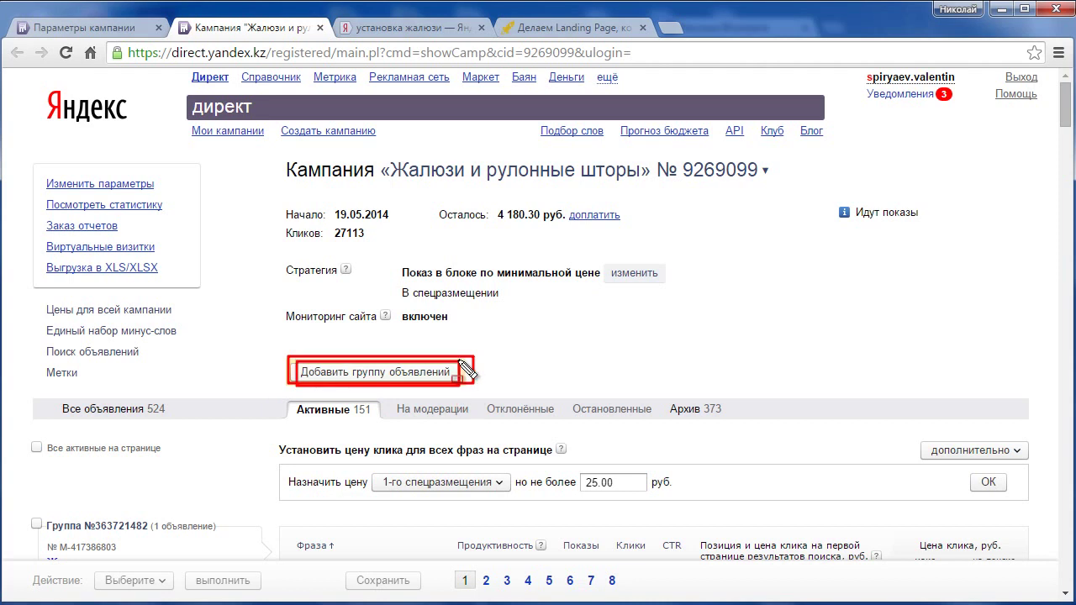
key("Escape")
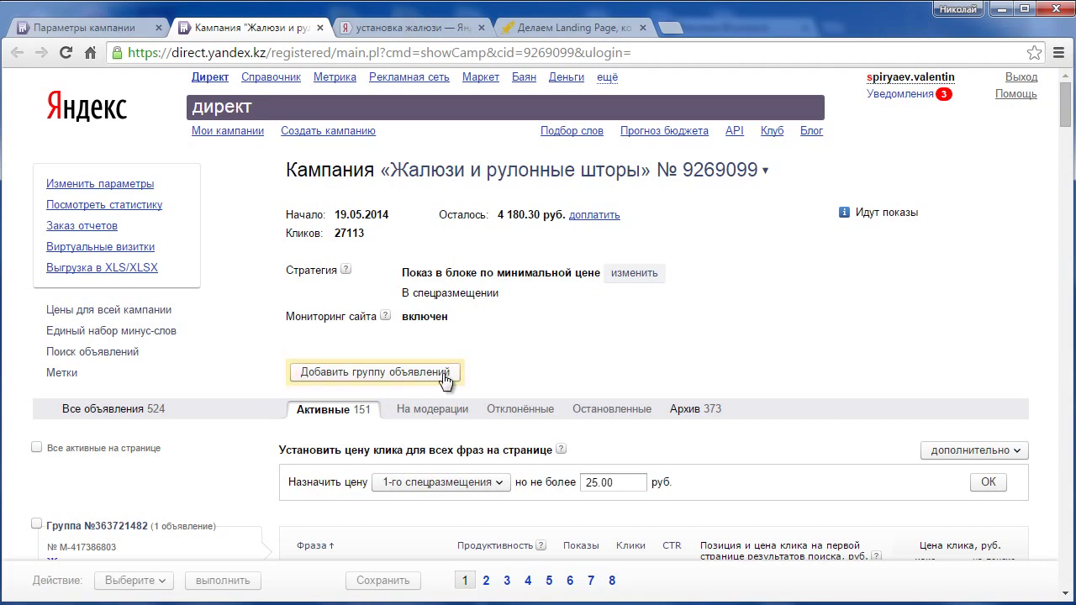
left_click(446, 376)
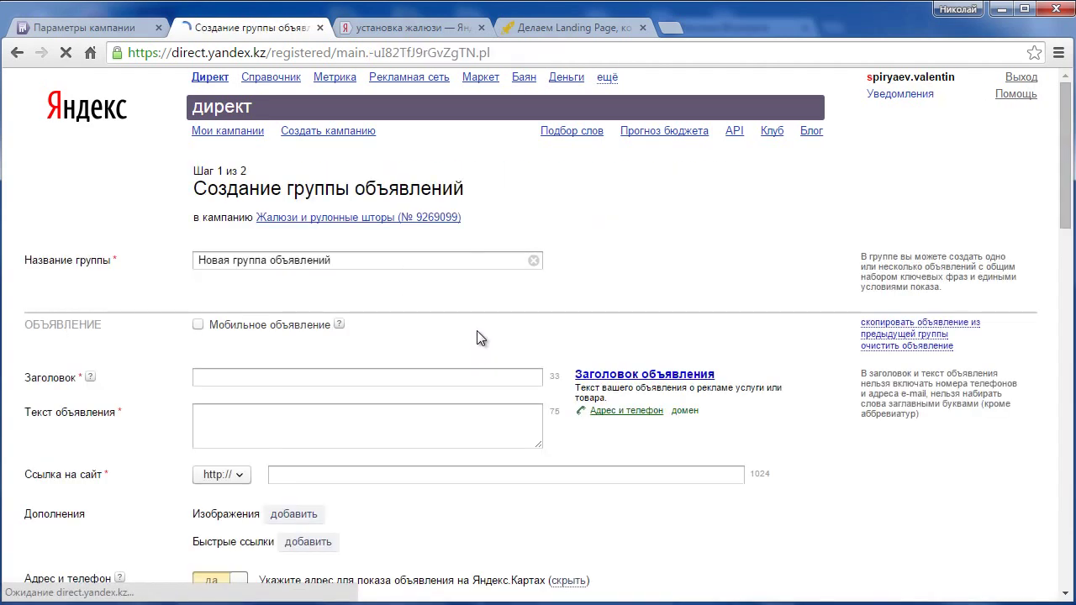
Add a second ad to the new ad group
scroll(294, 330, "down", 9)
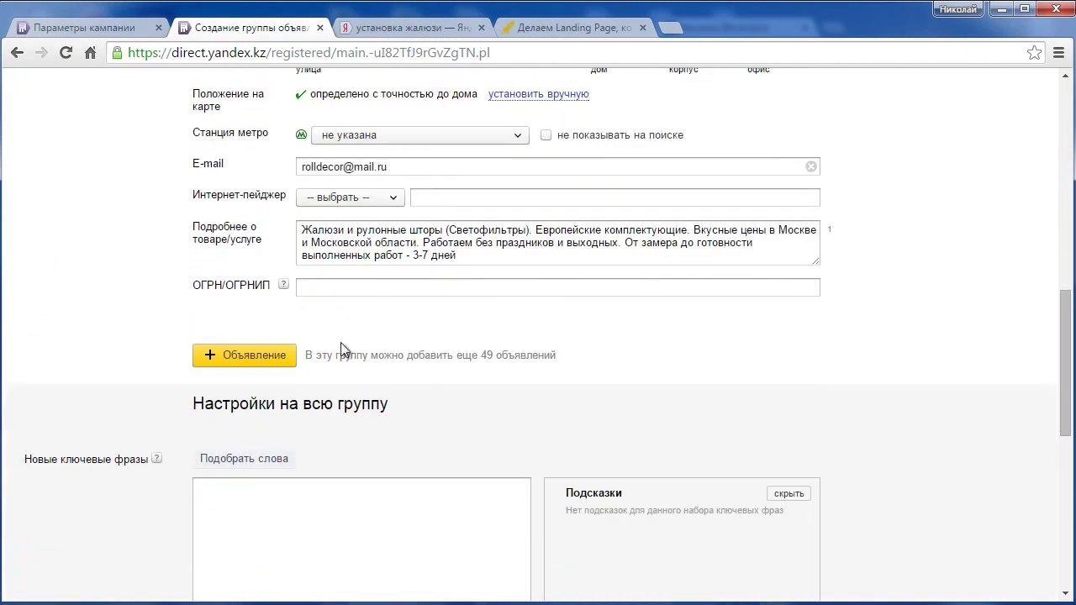
mouse_move(185, 333)
left_mouse_down()
mouse_move(290, 377)
mouse_move(319, 376)
mouse_move(309, 375)
left_mouse_up()
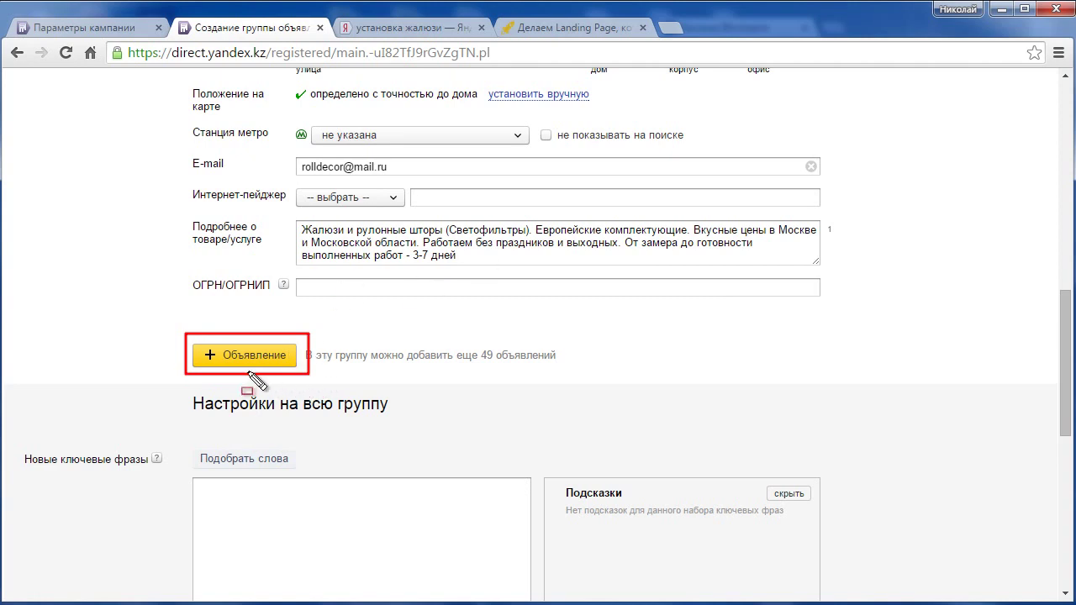
left_click(212, 363)
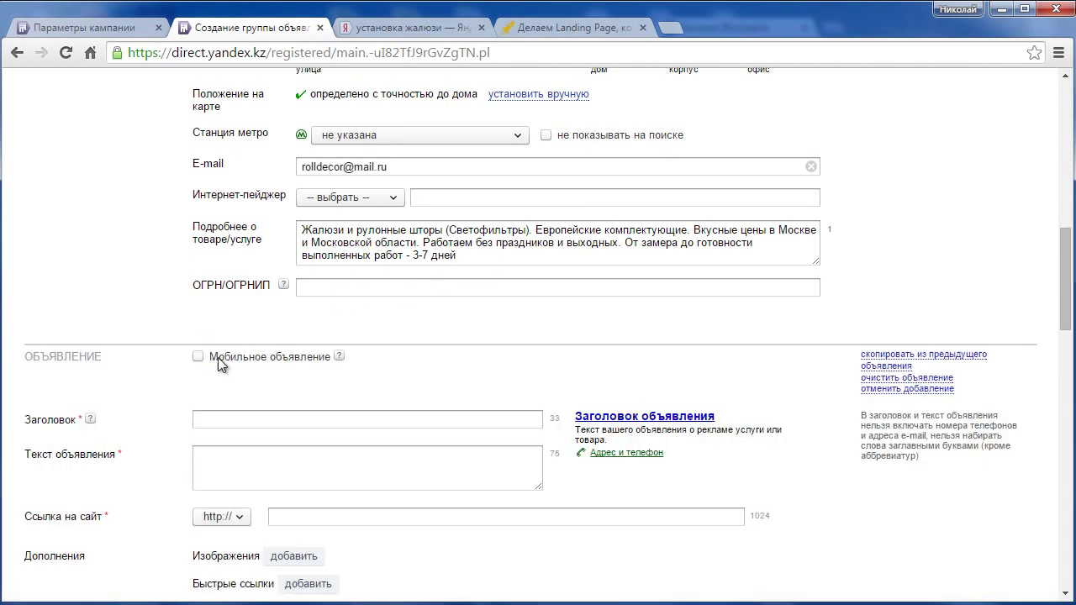
Examine the second ad's title and text fields and the key phrases field shared by the whole group
scroll(218, 357, "down", 2)
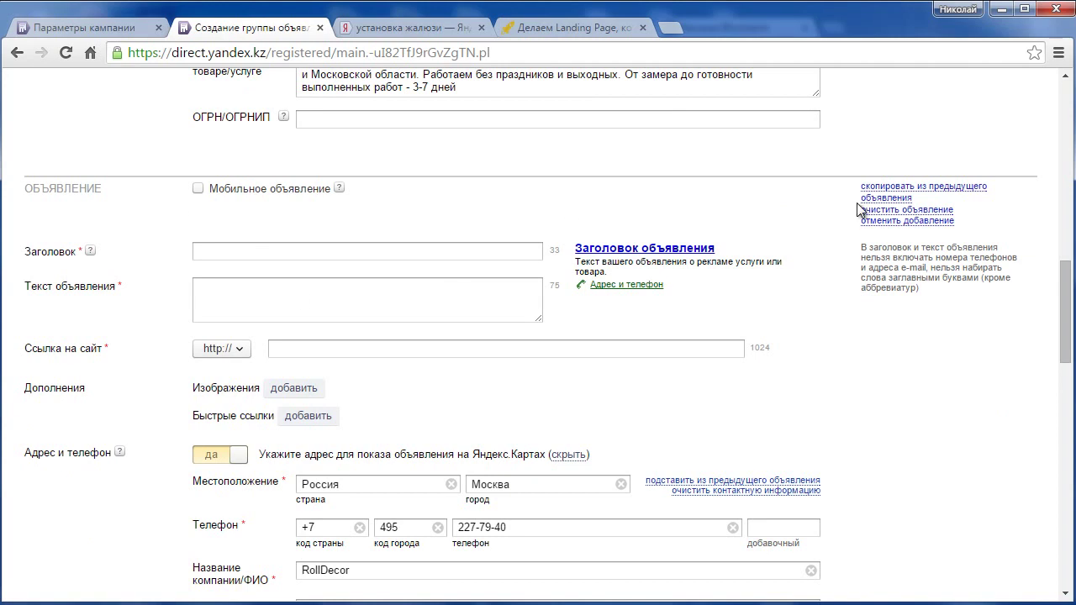
scroll(386, 232, "down", 2)
scroll(193, 246, "up", 1)
scroll(192, 246, "up", 1)
left_click_drag(192, 242, 326, 264)
left_click_drag(195, 275, 439, 322)
key("Escape")
scroll(273, 381, "down", 6)
scroll(273, 381, "down", 3)
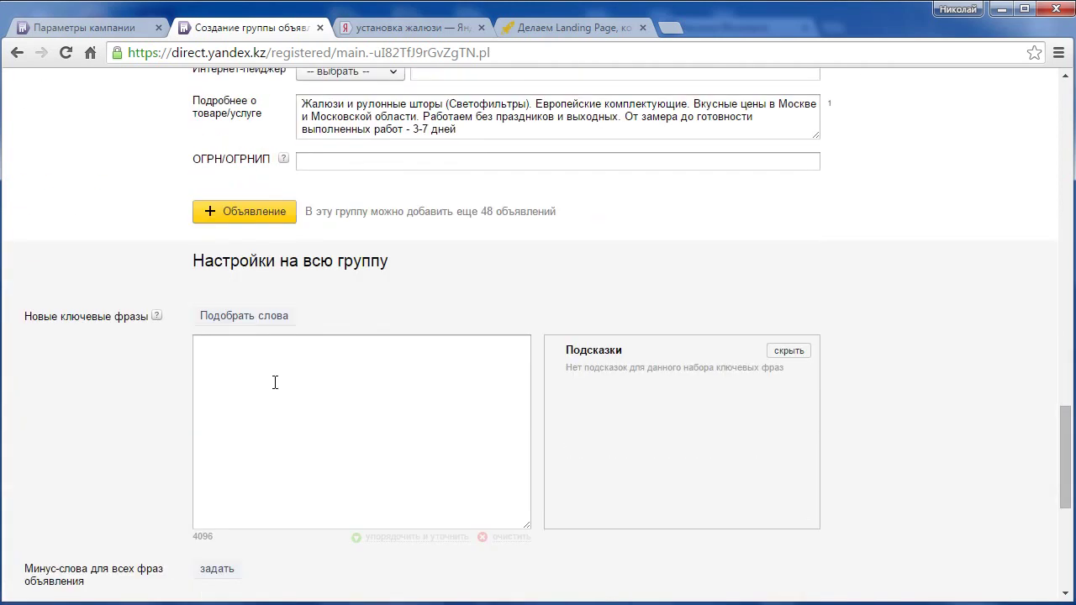
left_click_drag(207, 345, 352, 420)
key("Escape")
Add a third ad to the group and review the blank ad forms, ending at the first ad
left_click(243, 215)
scroll(504, 328, "down", 3)
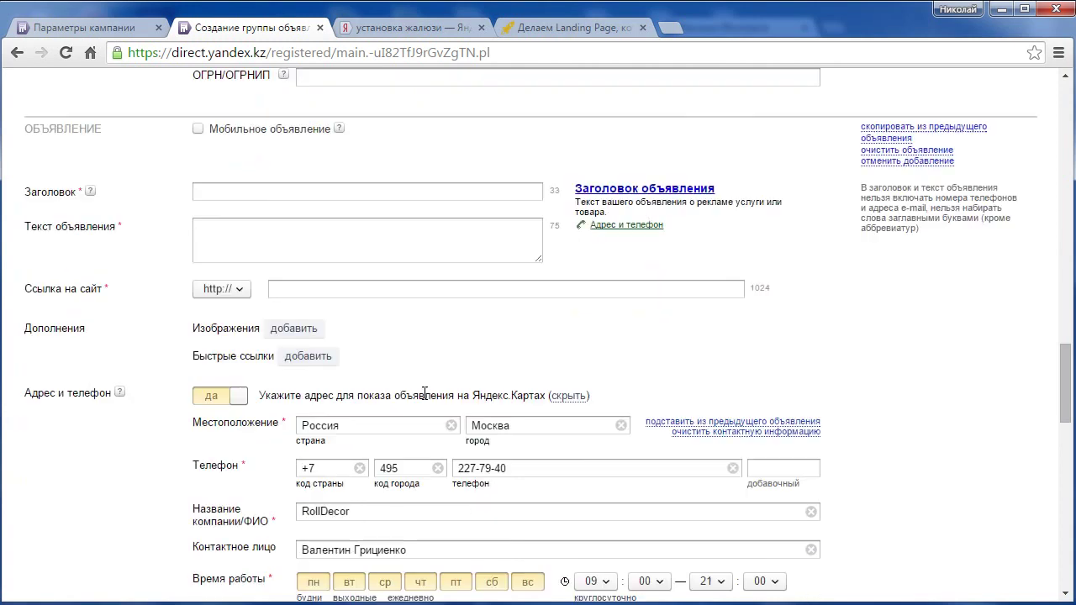
scroll(424, 333, "up", 2)
scroll(433, 327, "up", 4)
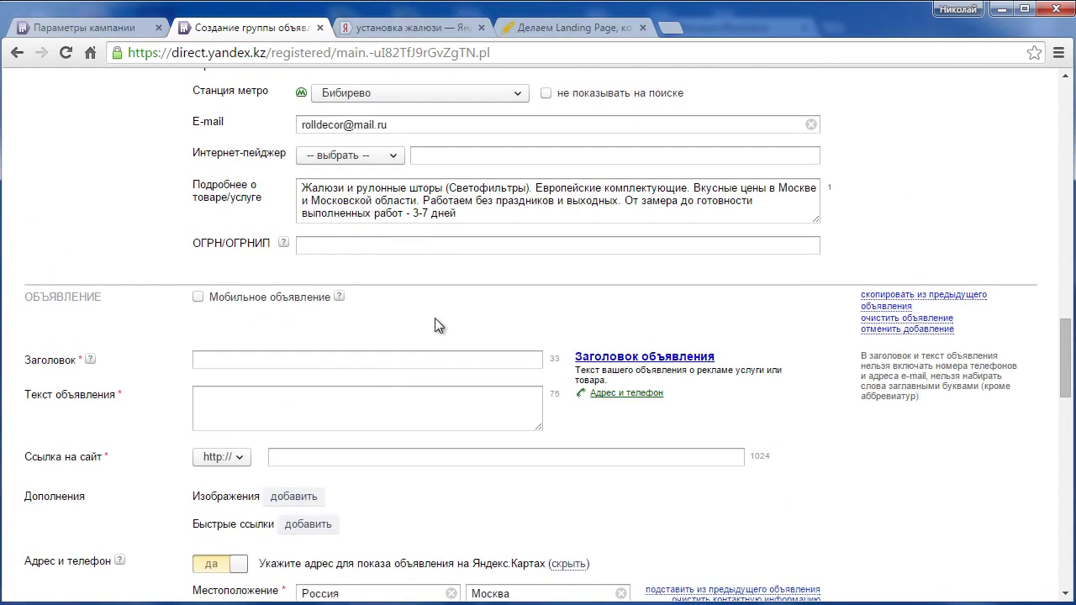
scroll(332, 242, "down", 4)
scroll(274, 346, "up", 12)
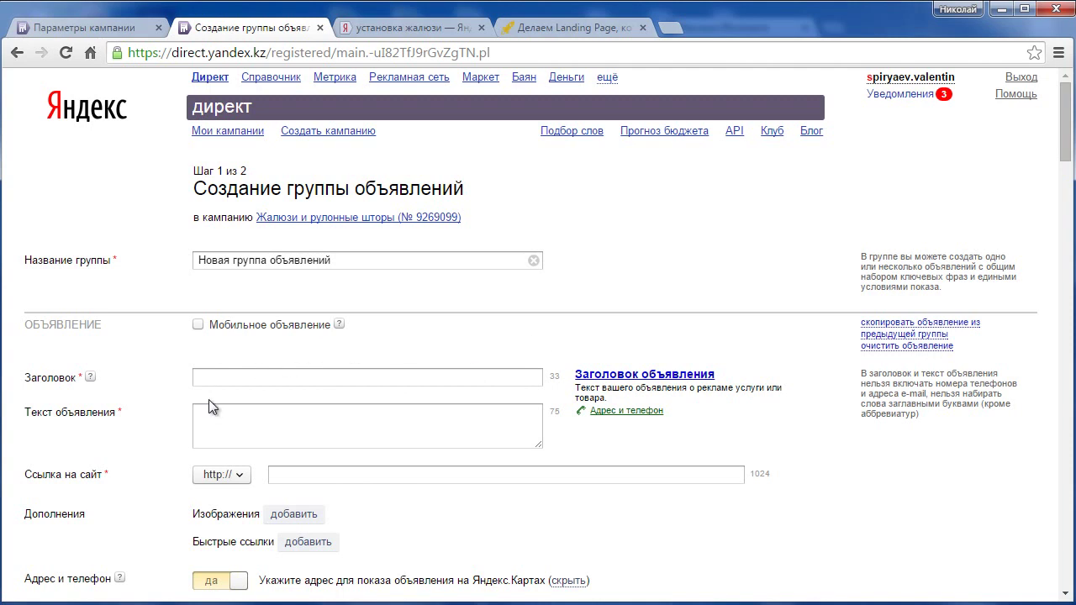
scroll(208, 399, "down", 2)
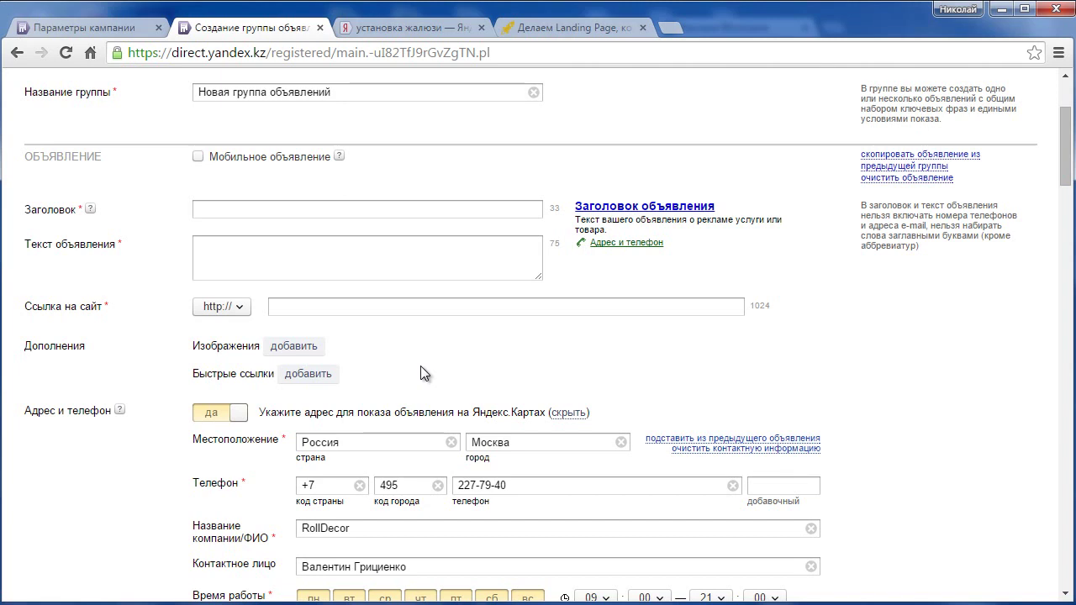
Review the first ad's site link, image and quick-link additions, and its address and phone details
scroll(290, 270, "down", 1)
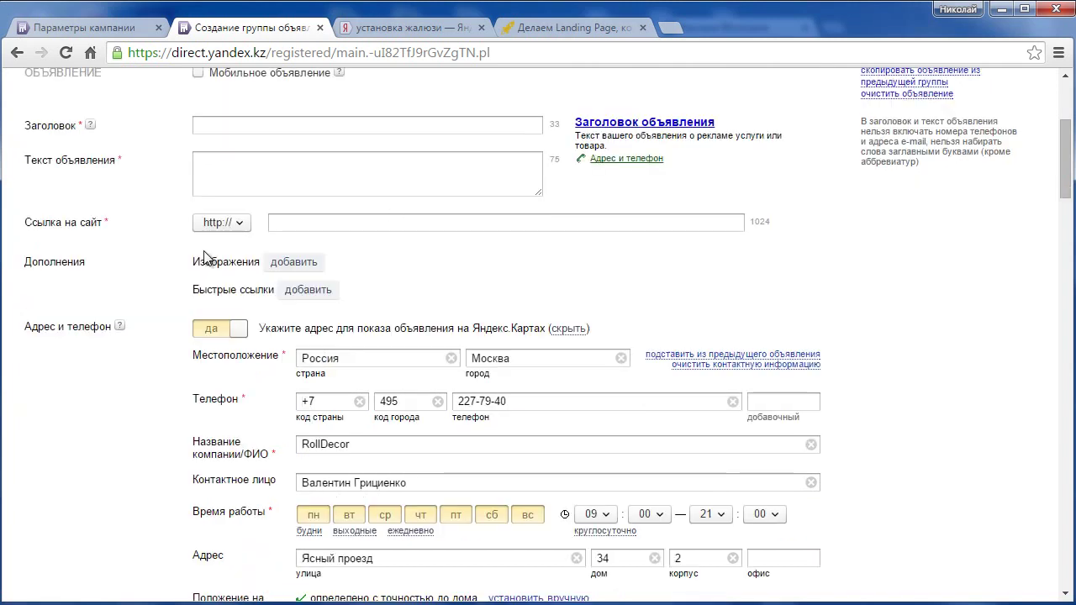
scroll(281, 277, "down", 2)
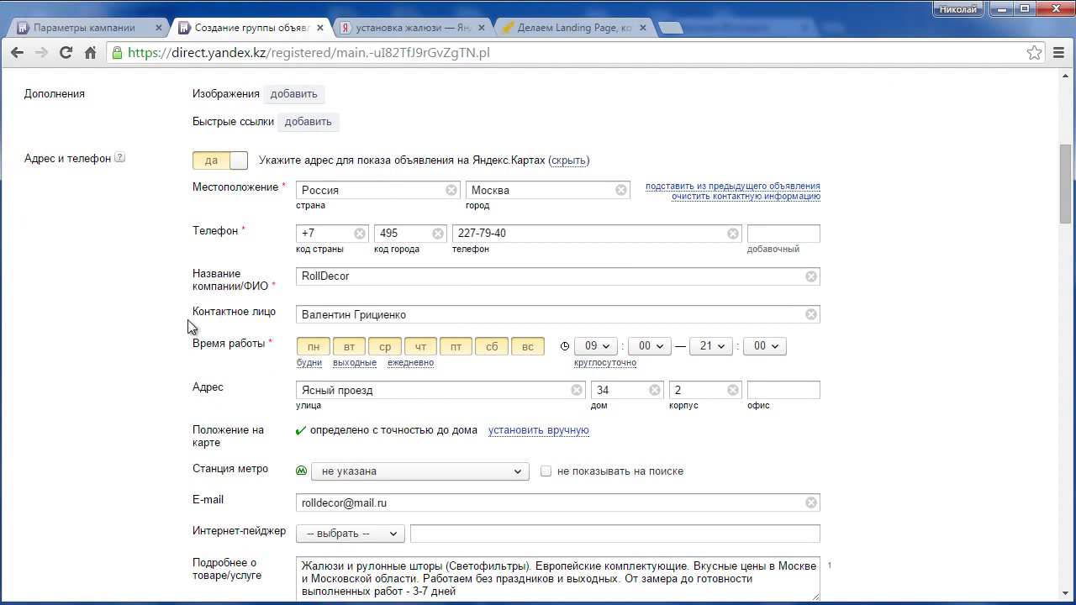
scroll(202, 326, "up", 5)
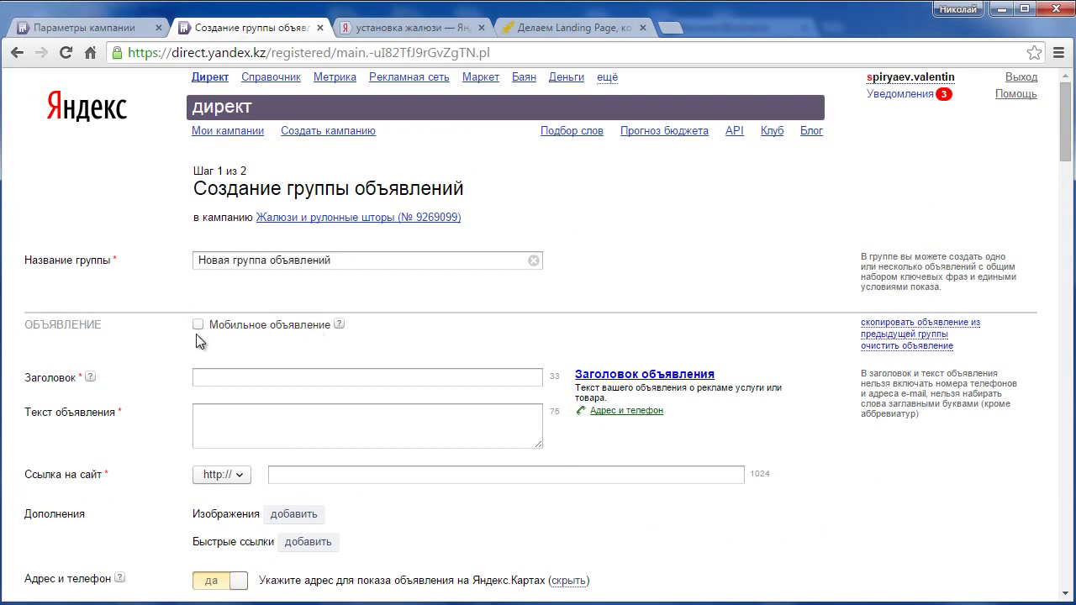
Examine the first ad's "Мобильное объявление" option together with its title and text fields
mouse_move(179, 308)
left_mouse_down()
mouse_move(228, 331)
mouse_move(358, 344)
left_mouse_up()
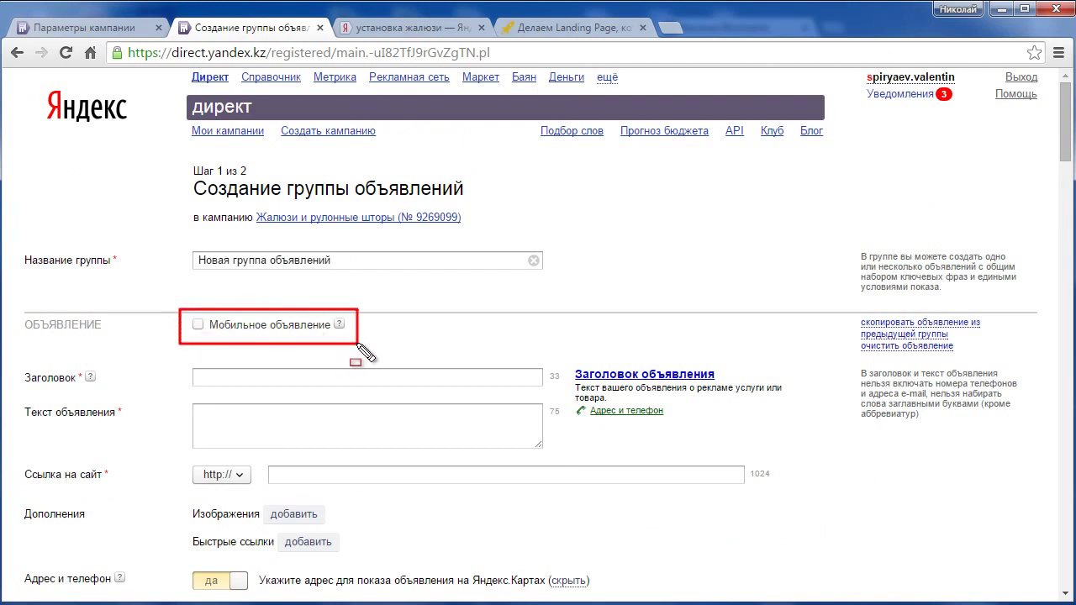
key("Escape")
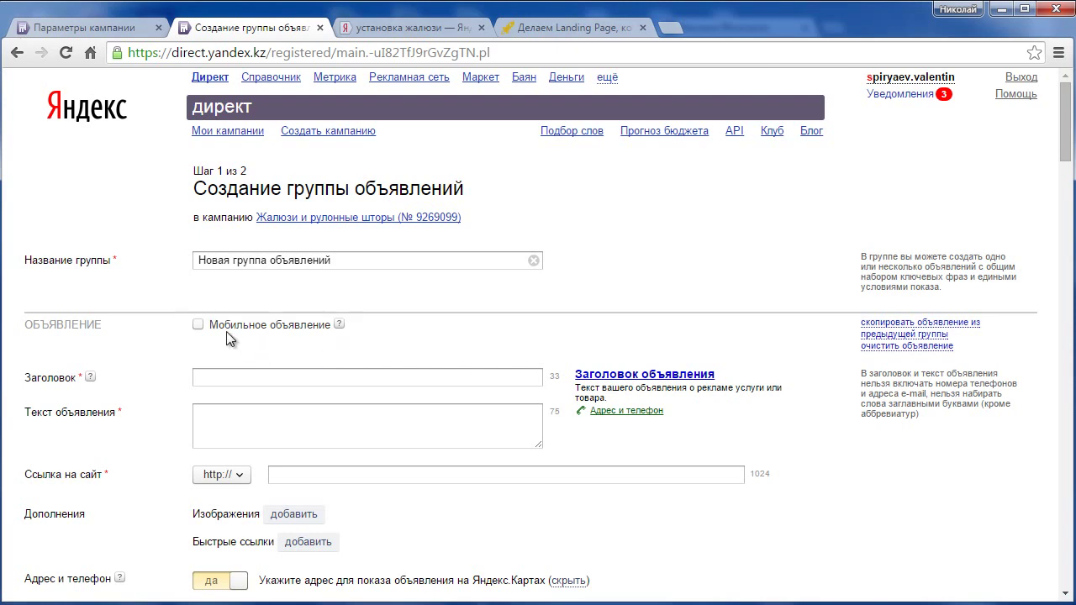
left_click_drag(225, 339, 201, 332)
left_click(199, 325)
mouse_move(183, 308)
left_mouse_down()
mouse_move(271, 336)
mouse_move(350, 336)
left_mouse_up()
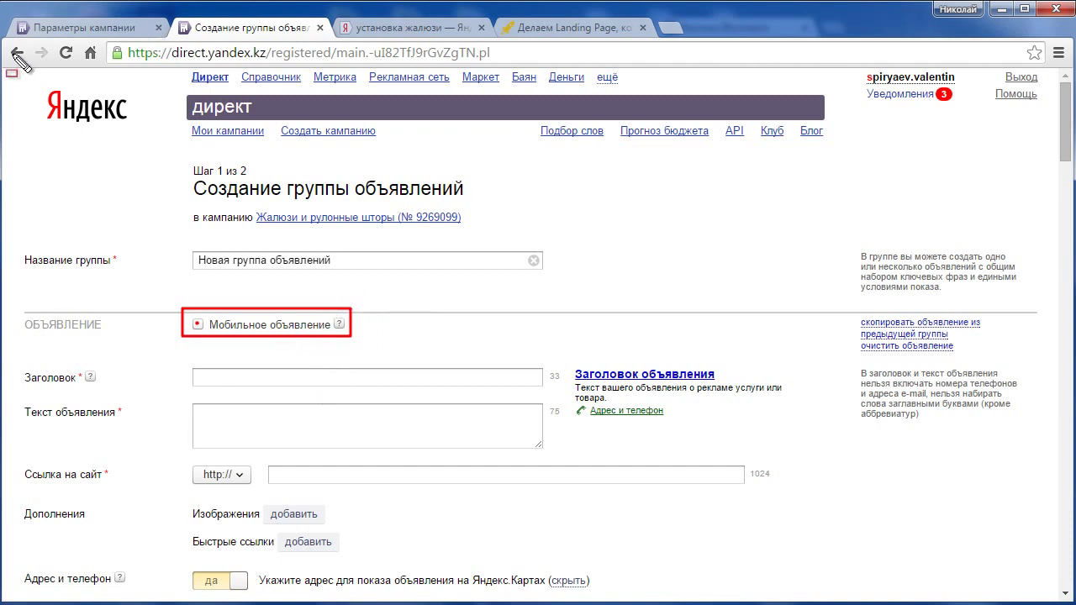
left_click_drag(190, 316, 351, 333)
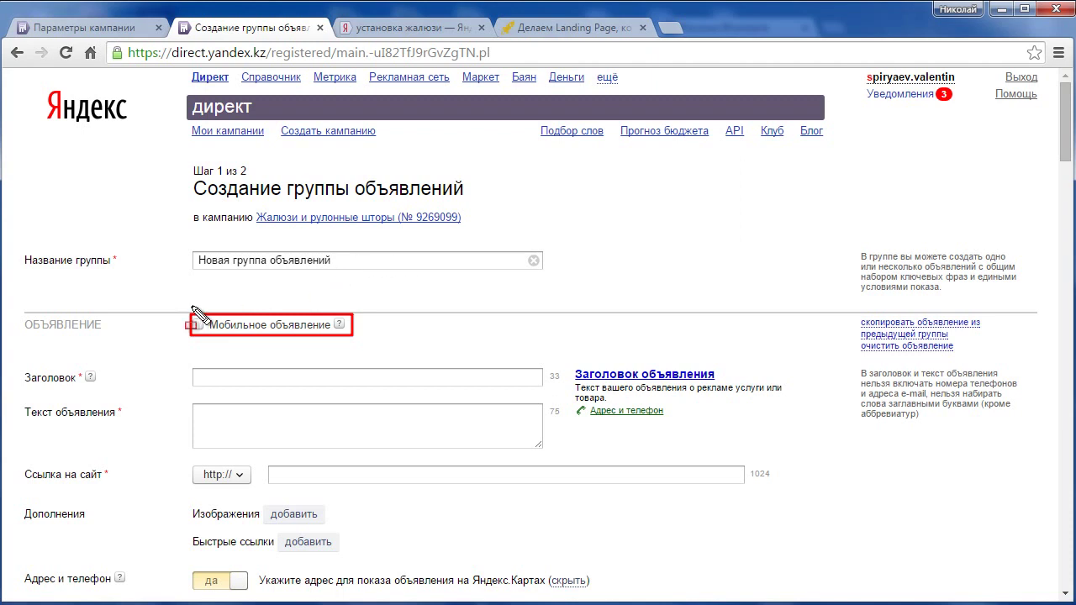
mouse_move(186, 366)
left_mouse_down()
mouse_move(348, 400)
mouse_move(378, 395)
left_mouse_up()
mouse_move(198, 404)
left_mouse_down()
mouse_move(391, 448)
mouse_move(537, 455)
left_mouse_up()
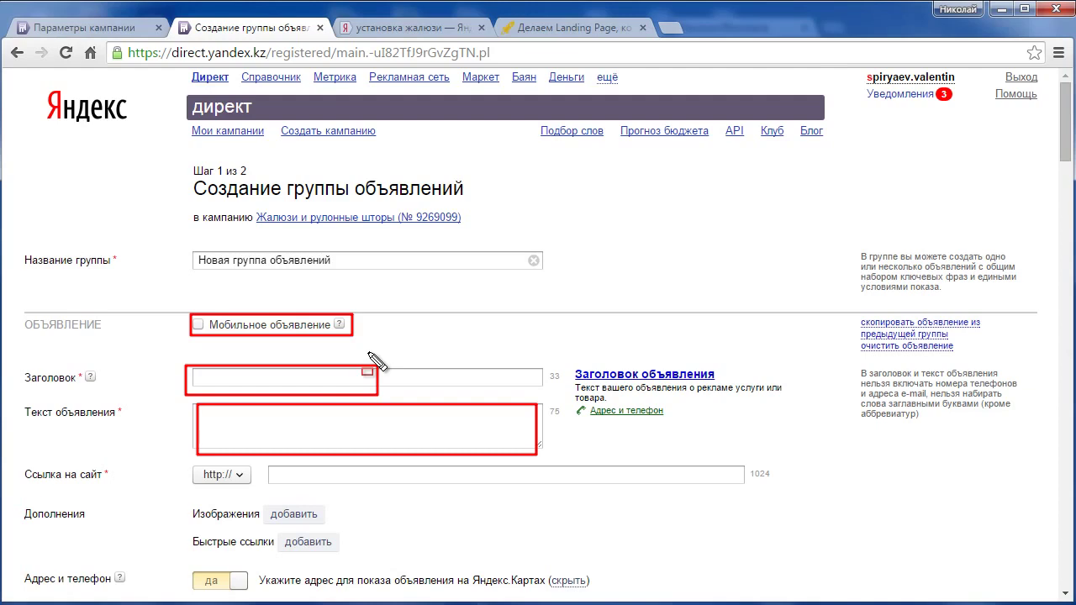
key("Escape")
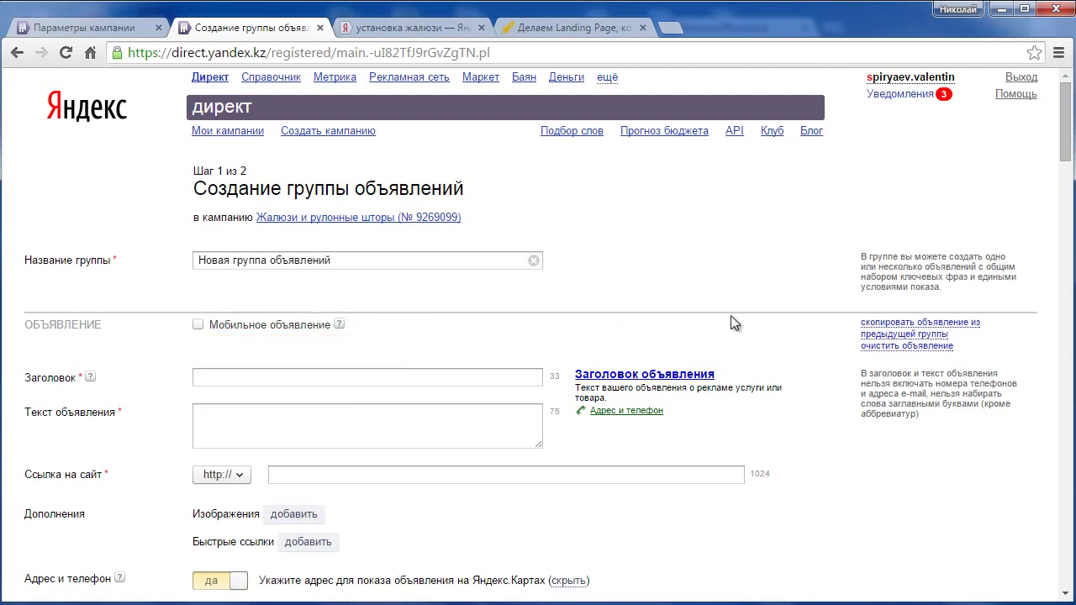